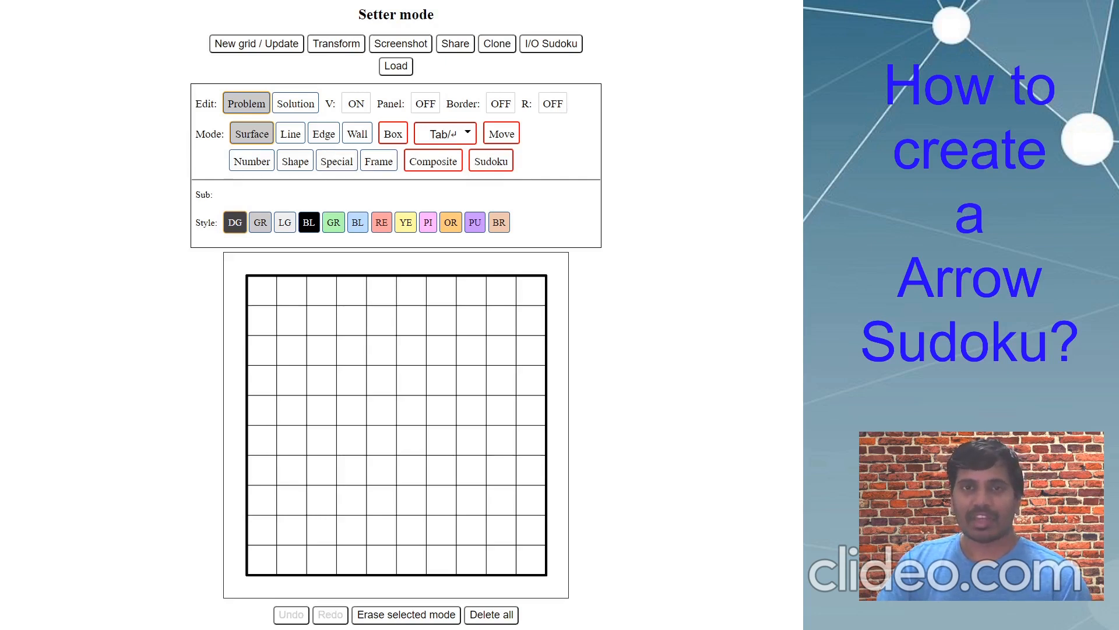
- Create a new grid with board type Sudoku, confirming the reset of the 10×10 board
left_click(269, 45)
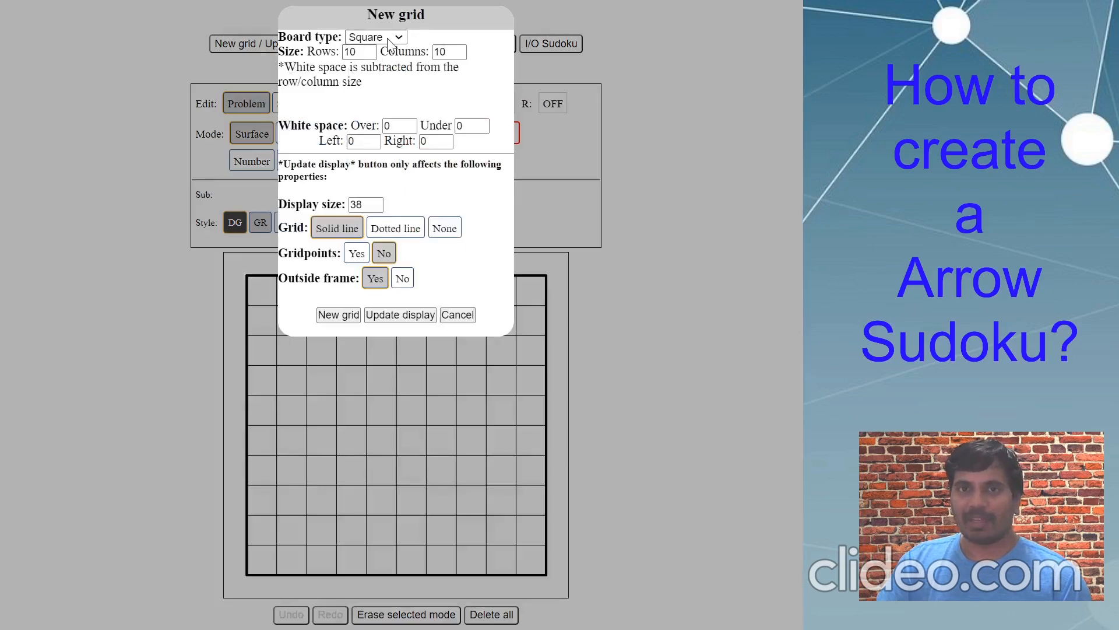
left_click(149, 104)
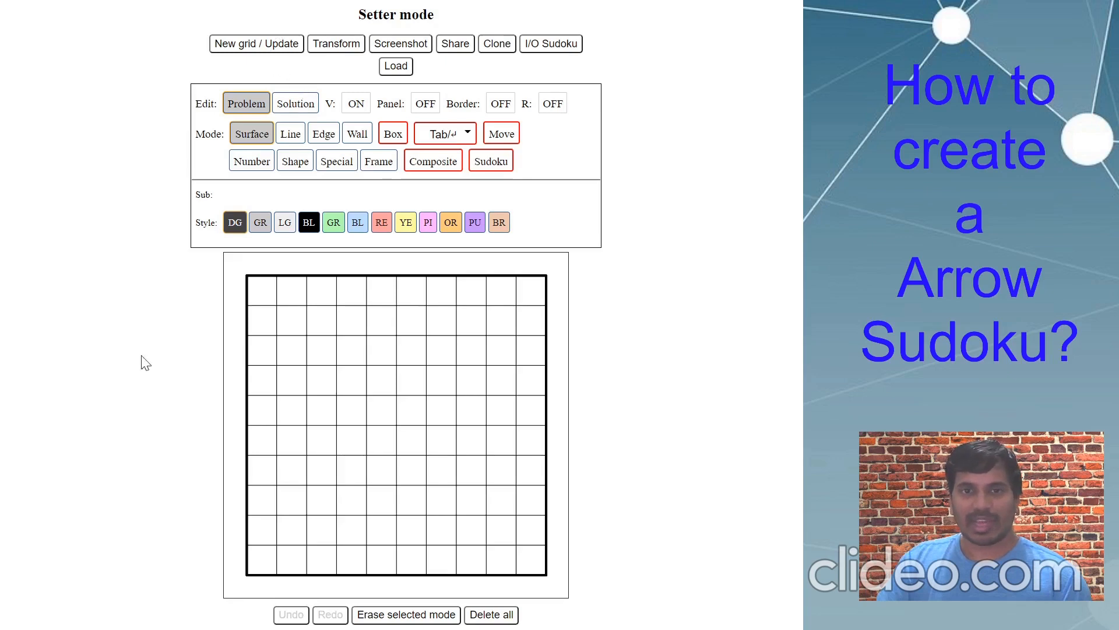
left_click(272, 43)
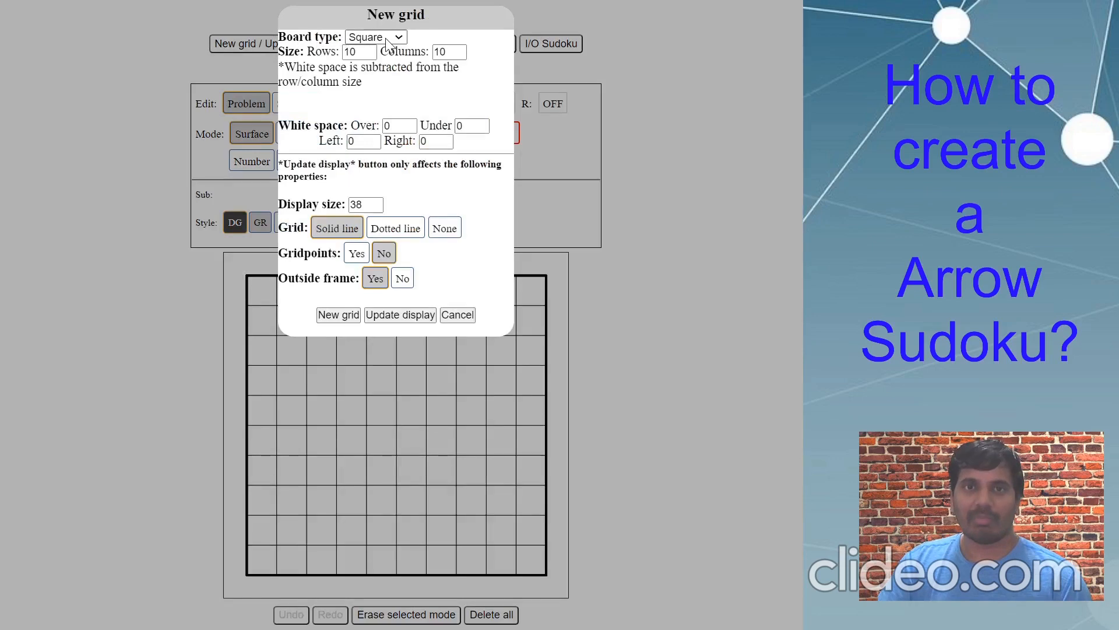
left_click(368, 122)
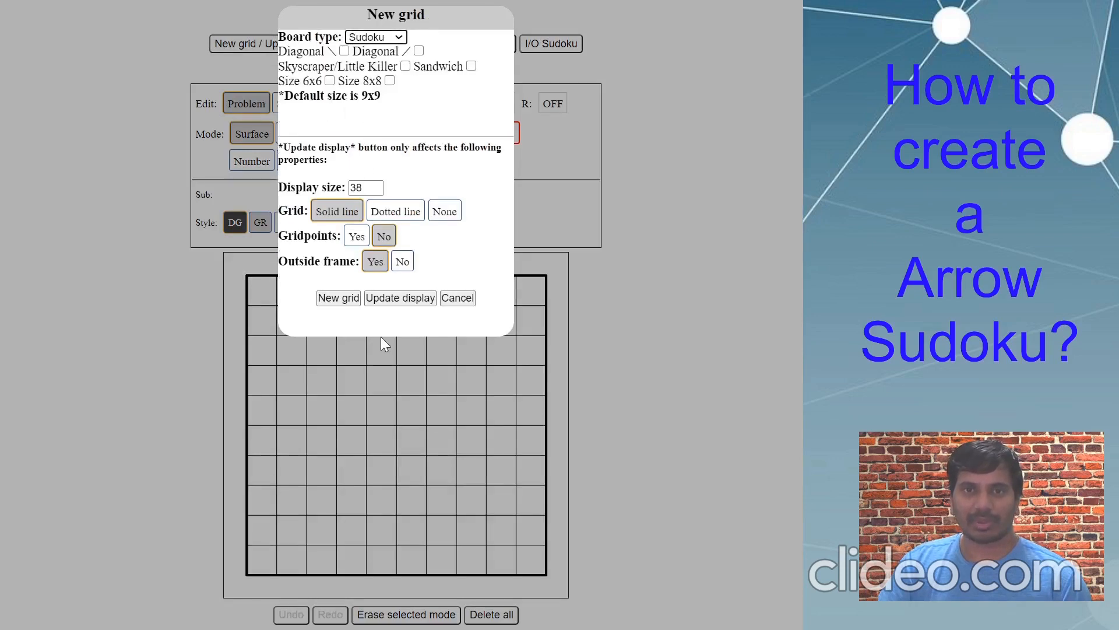
left_click(354, 300)
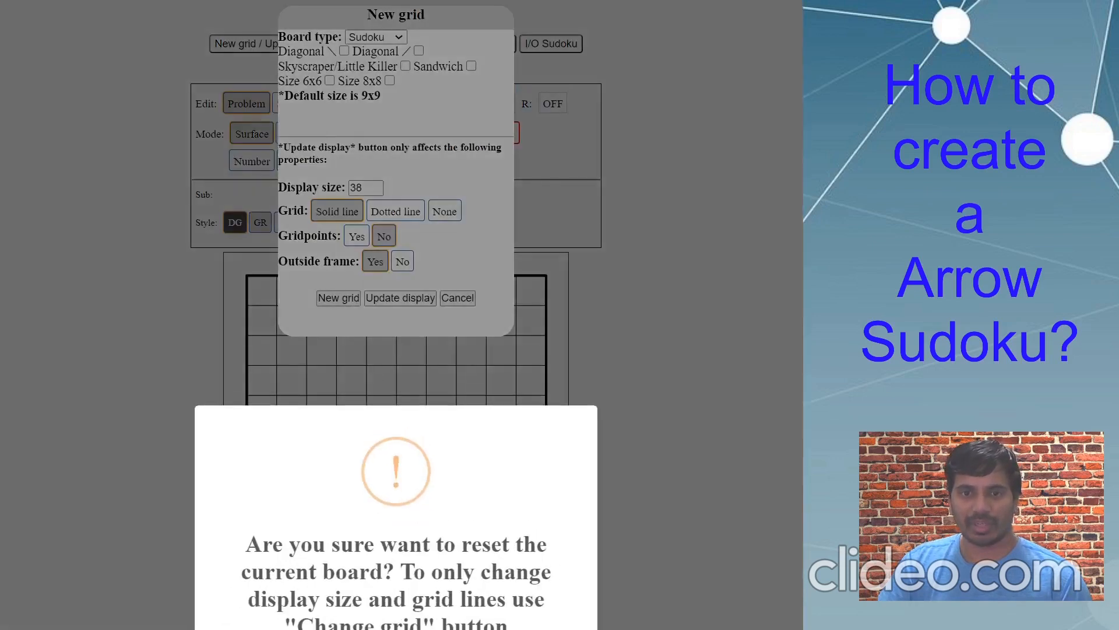
key("Return")
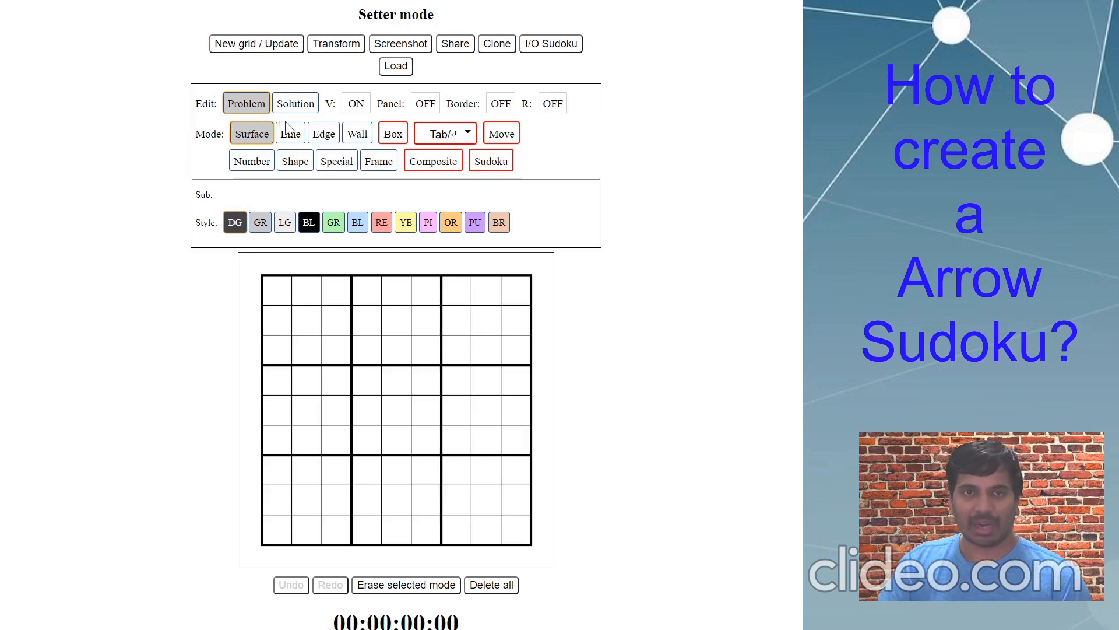
- Switch the R option from OFF to ON
left_click(555, 107)
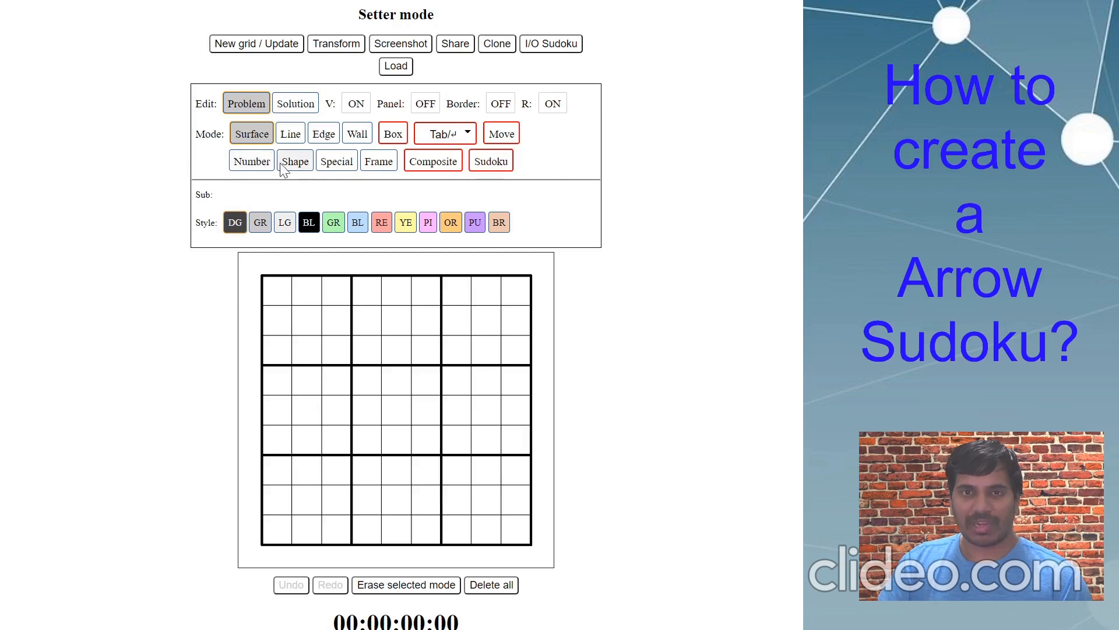
- Using Special > Sudoku Arrow, draw an arrow from a bulb in row 2, column 1 into row 1
left_click(340, 165)
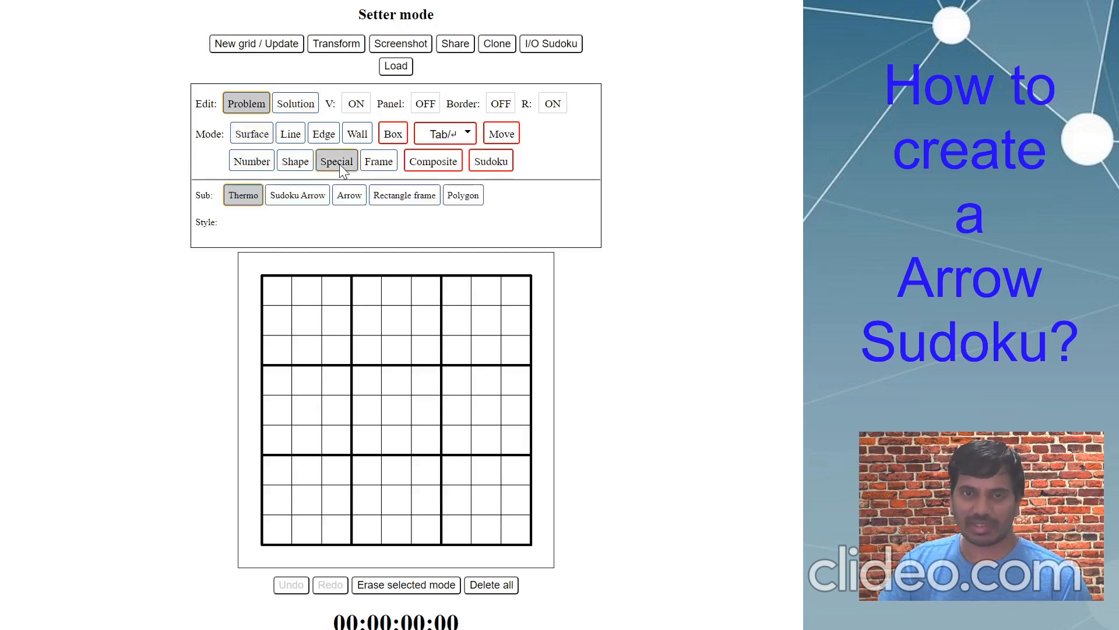
left_click(316, 200)
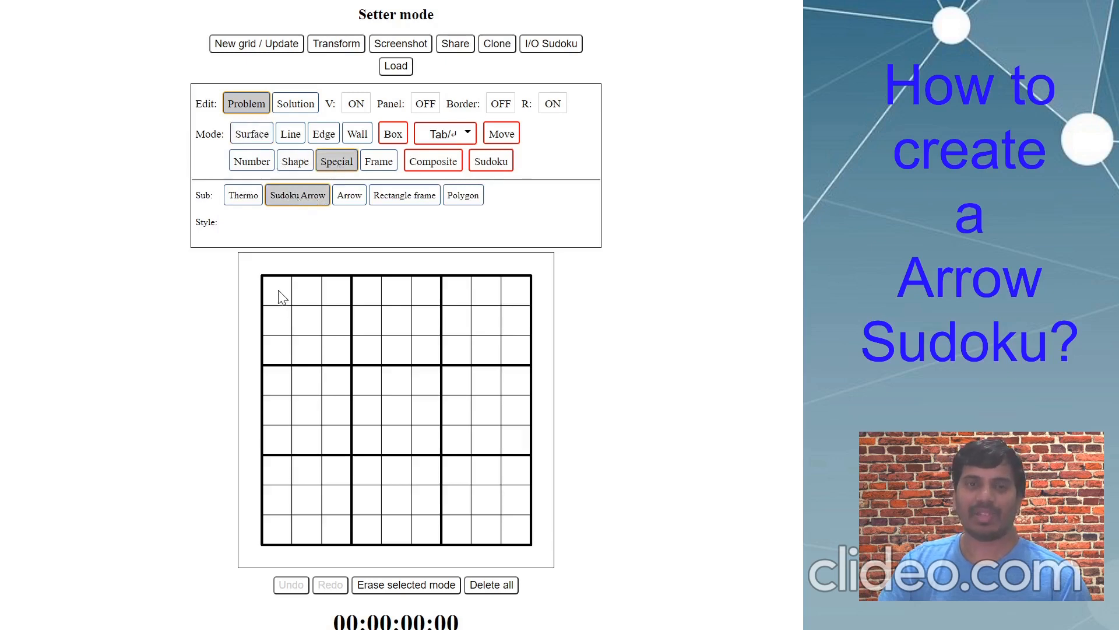
left_click_drag(280, 295, 339, 371)
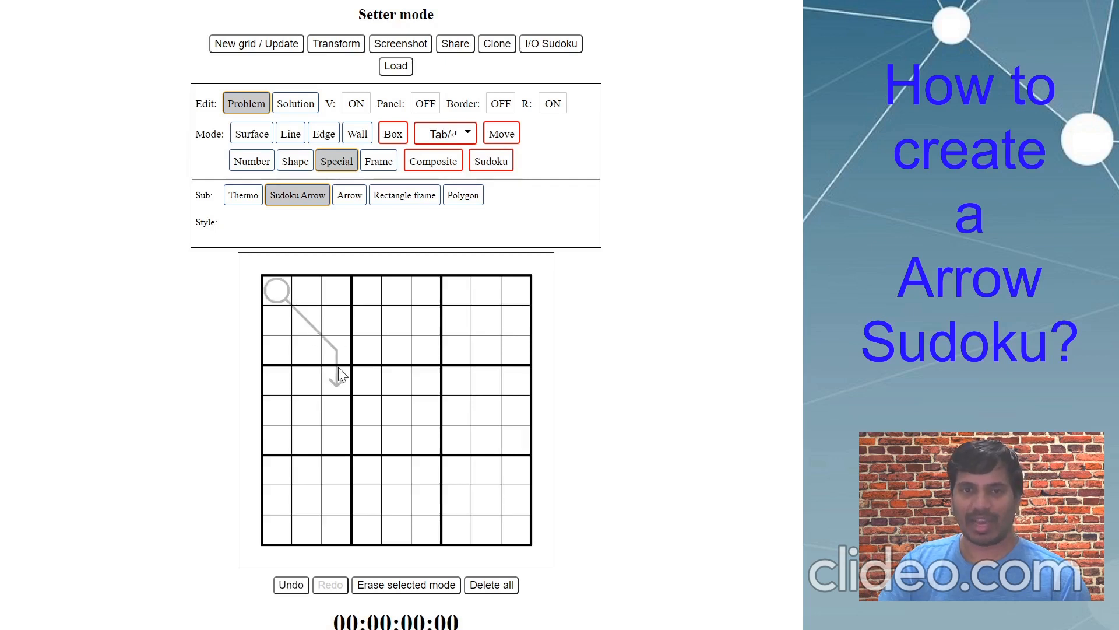
left_click(273, 301)
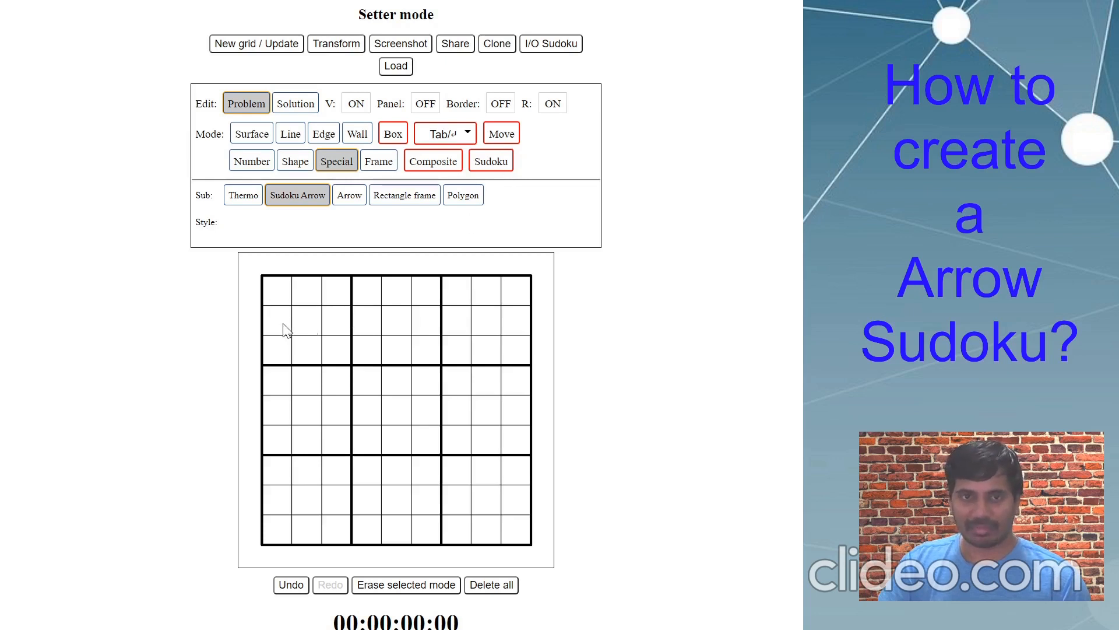
left_click_drag(302, 308, 283, 301)
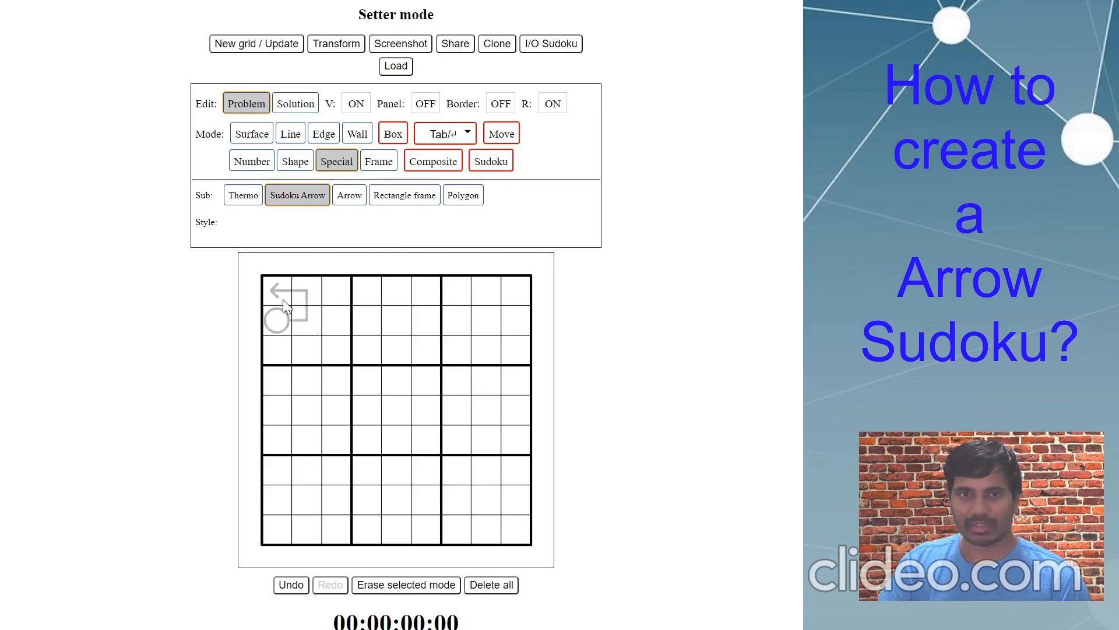
left_click_drag(288, 358, 302, 356)
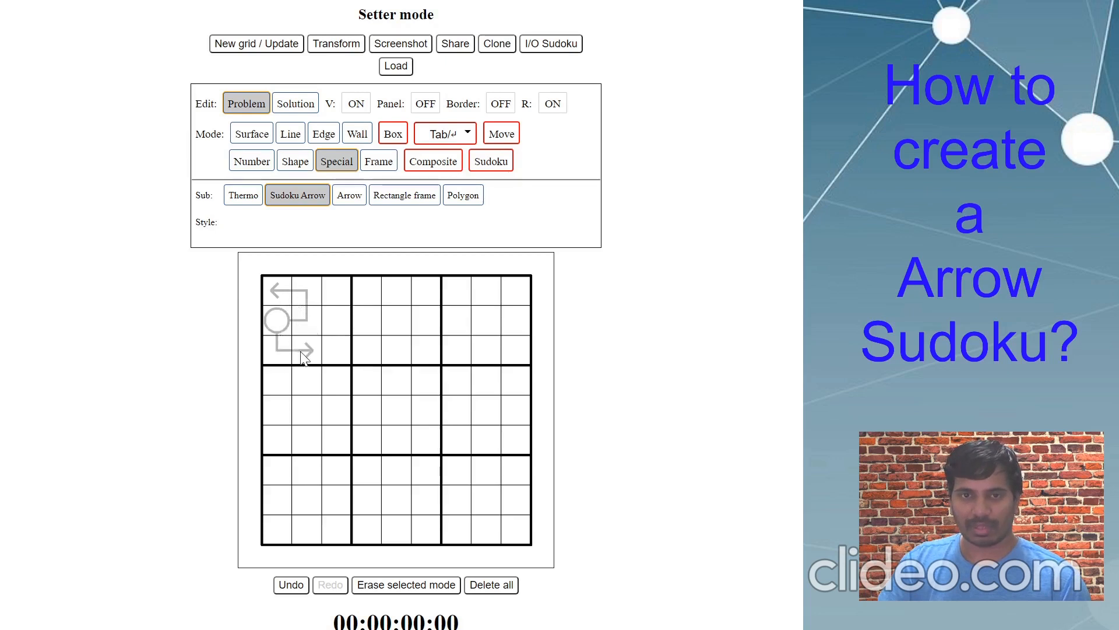
key("ctrl+z")
key("ctrl+z")
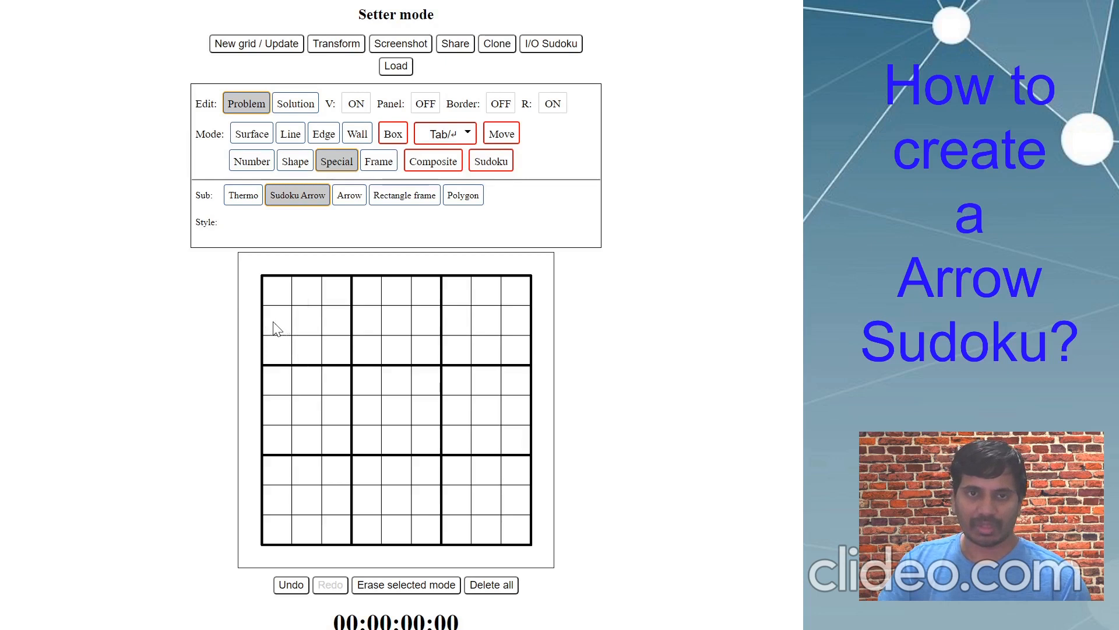
mouse_move(277, 328)
left_mouse_down()
mouse_move(295, 327)
mouse_move(300, 292)
mouse_move(286, 297)
left_mouse_up()
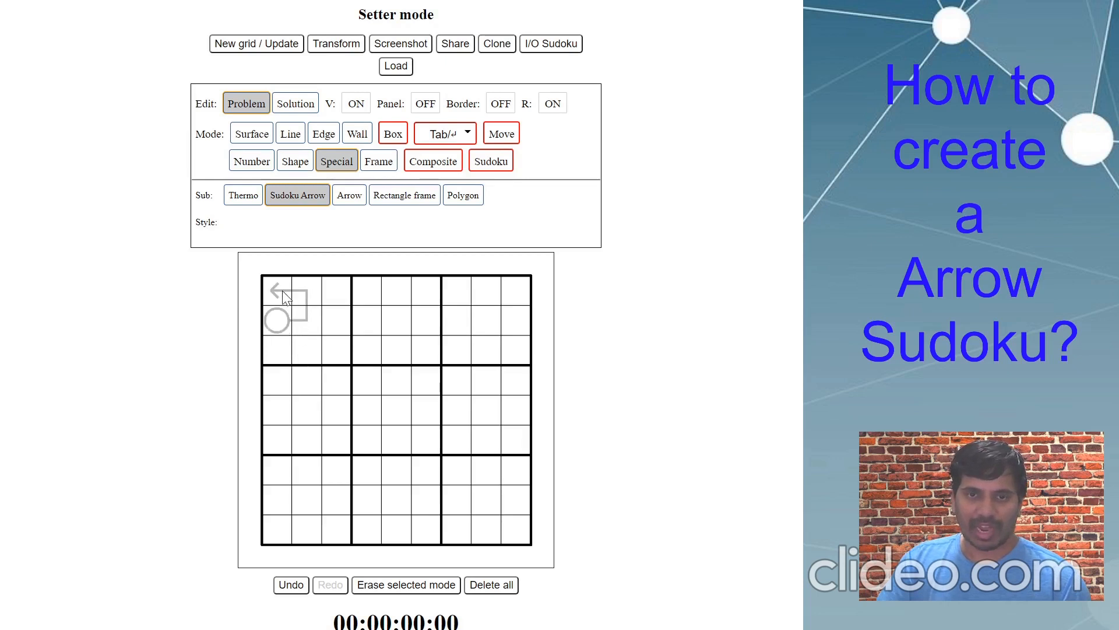
- Redraw the row 2, column 1 bulb with two arrows and add a downward arrow in column 9
left_click(275, 326)
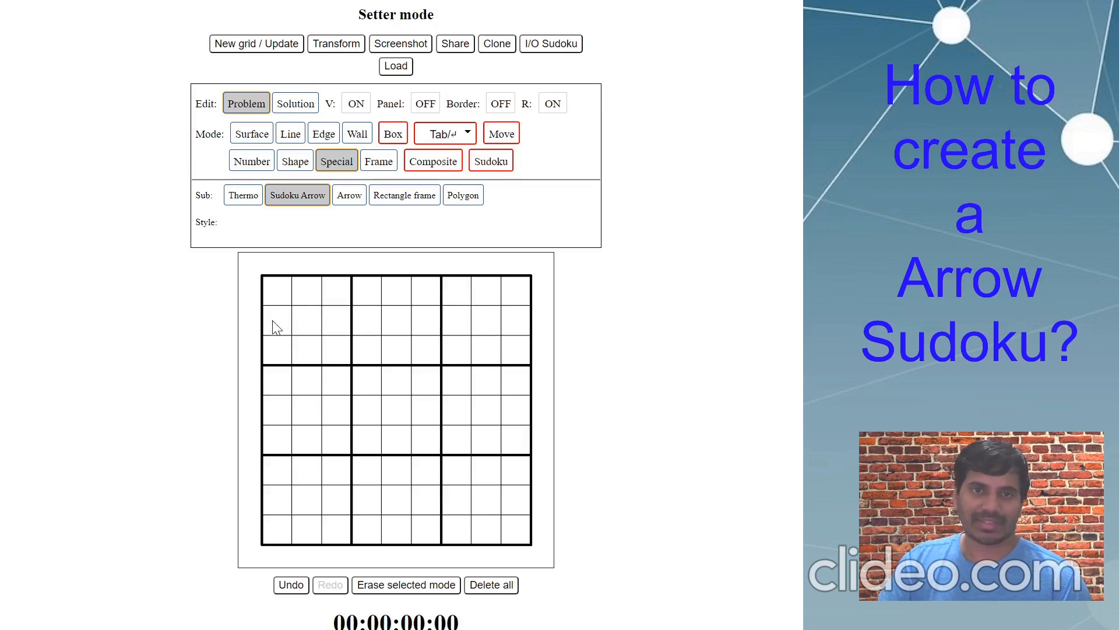
mouse_move(274, 325)
left_mouse_down()
mouse_move(301, 330)
mouse_move(279, 295)
mouse_move(283, 331)
left_mouse_up()
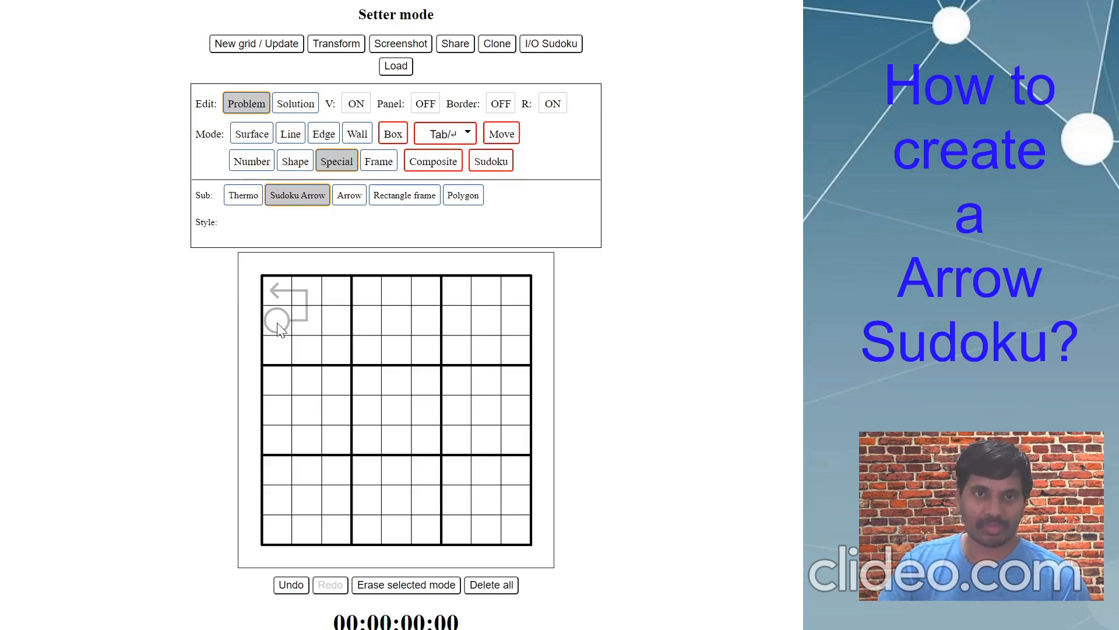
mouse_move(278, 321)
left_mouse_down()
mouse_move(292, 358)
mouse_move(309, 352)
mouse_move(400, 390)
left_mouse_up()
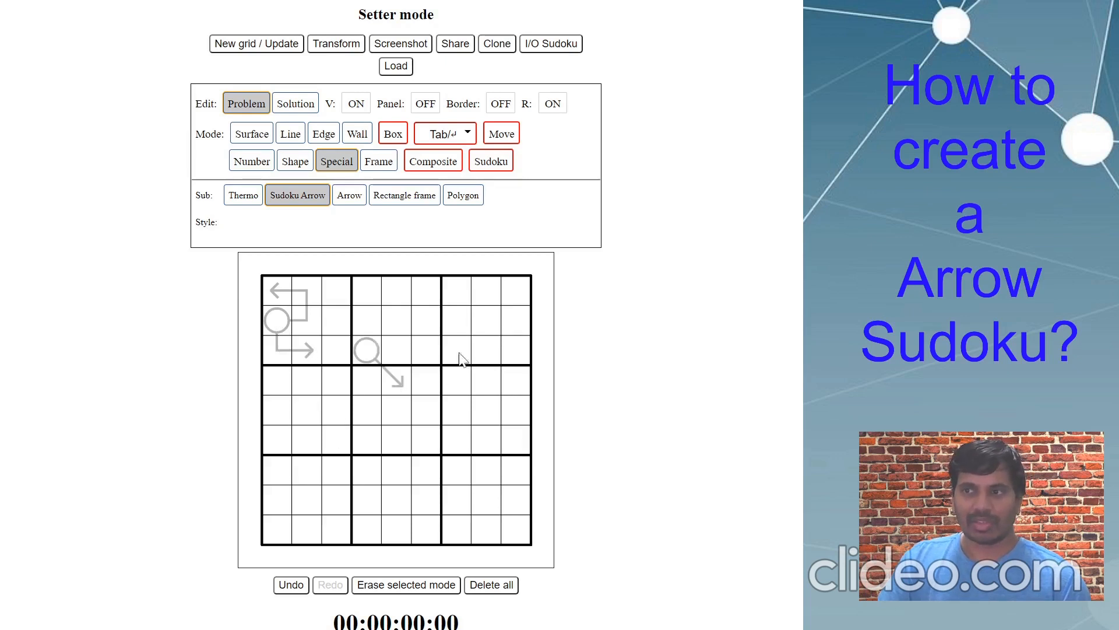
left_click_drag(515, 325, 515, 389)
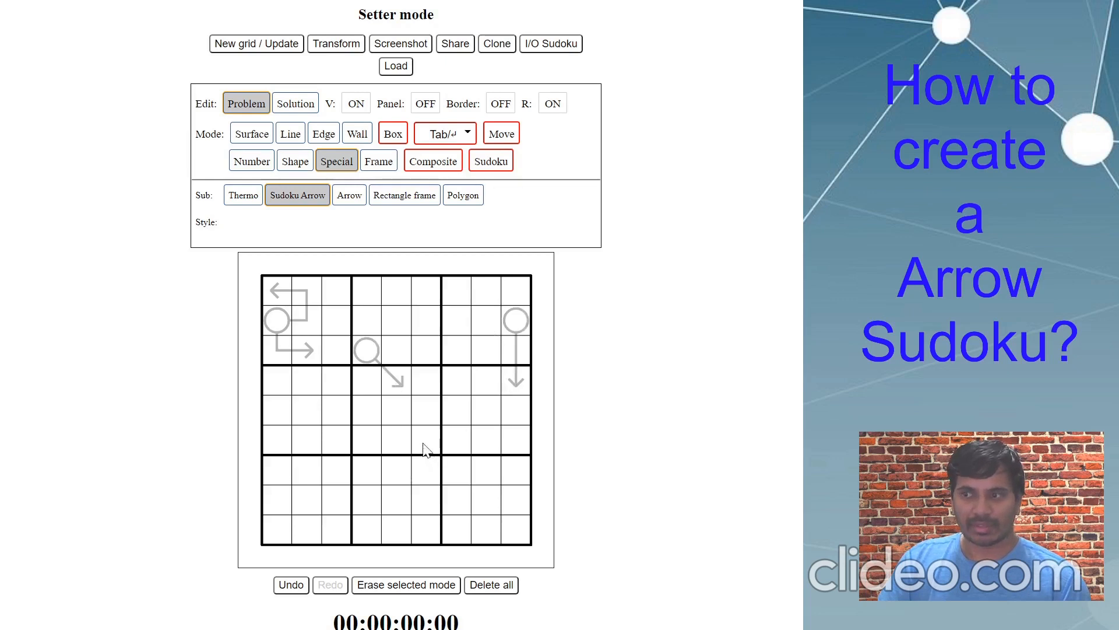
- Add arrows from bulbs at row 6 column 6, row 8 column 4, column 8, and row 7 column 2
mouse_move(433, 441)
left_mouse_down()
mouse_move(451, 411)
mouse_move(434, 409)
left_mouse_up()
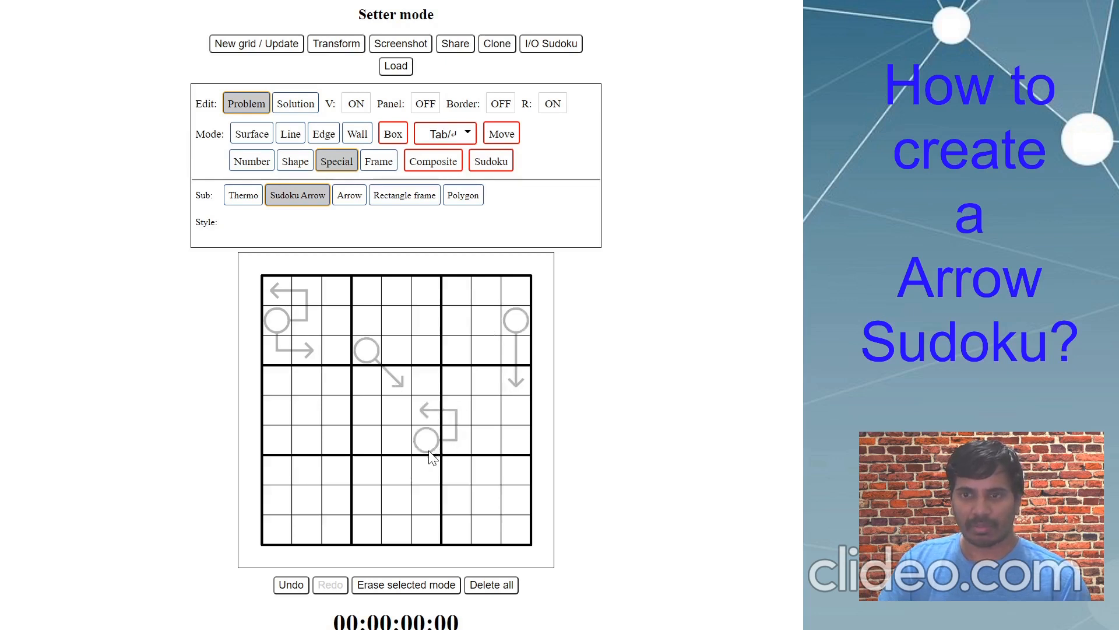
left_click_drag(429, 448, 432, 482)
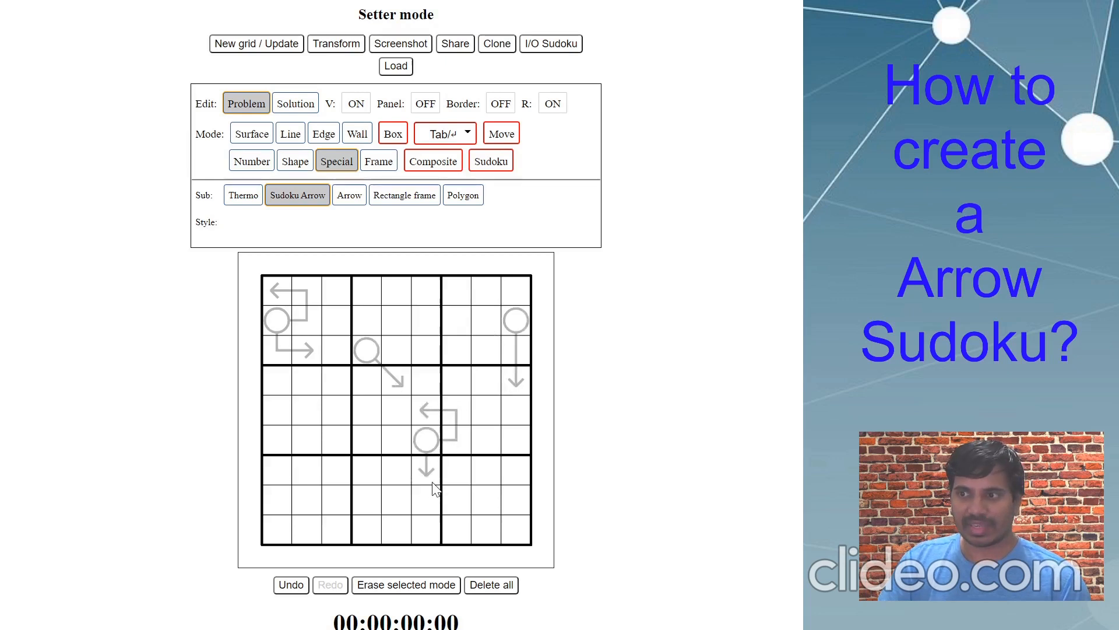
right_click(431, 439)
mouse_move(433, 444)
left_mouse_down()
mouse_move(430, 471)
mouse_move(457, 472)
left_mouse_up()
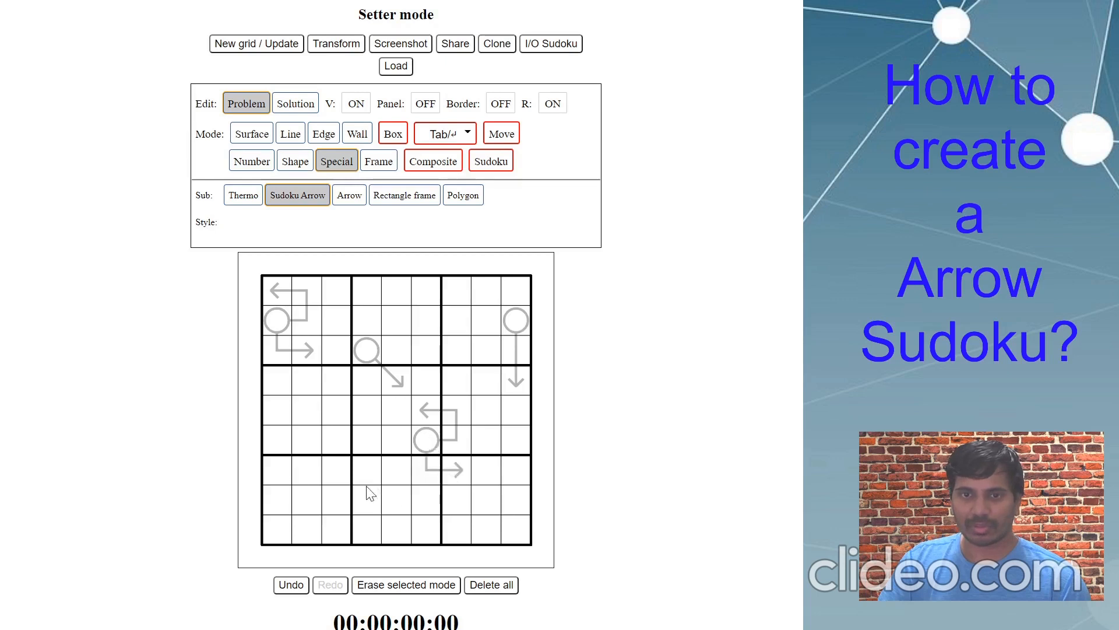
mouse_move(371, 506)
left_mouse_down()
mouse_move(368, 443)
mouse_move(391, 441)
mouse_move(397, 500)
mouse_move(432, 541)
mouse_move(468, 531)
left_mouse_up()
left_click_drag(494, 438, 485, 507)
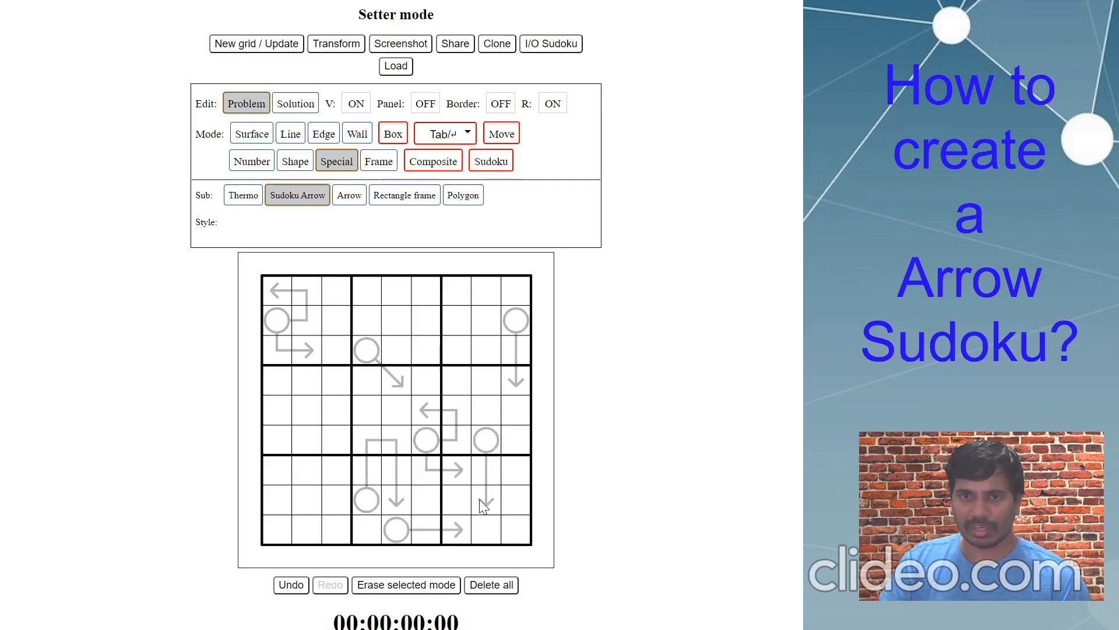
mouse_move(304, 473)
left_mouse_down()
mouse_move(350, 475)
mouse_move(341, 444)
mouse_move(310, 499)
mouse_move(340, 504)
left_mouse_up()
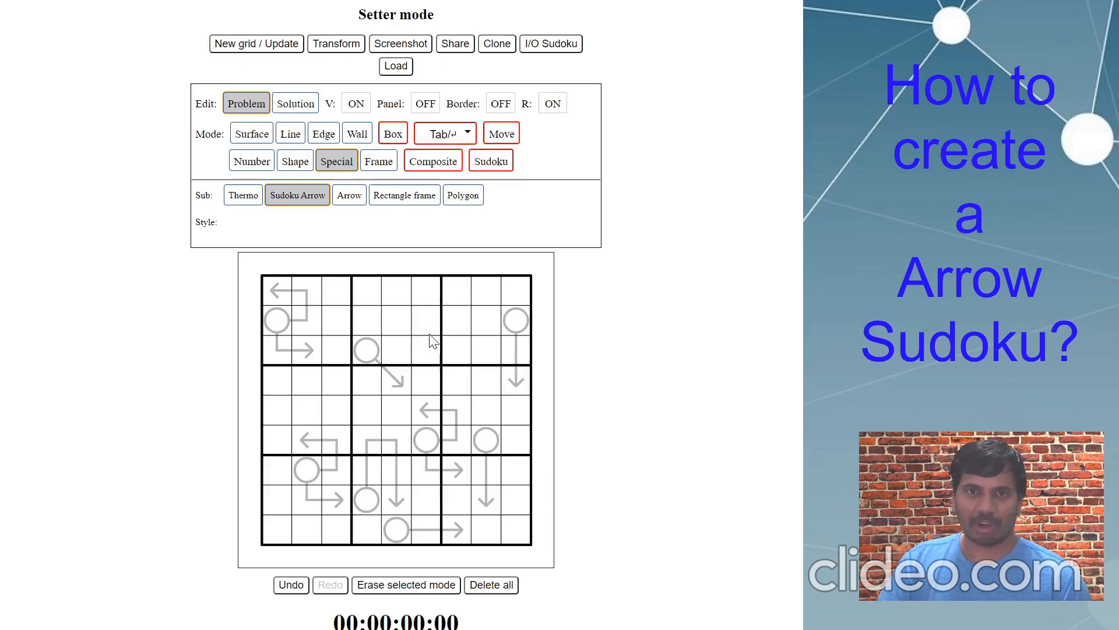
- Switch to Shape mode with the ArrowSums pill shapes, testing and removing a pill in row 2, column 5
left_click(292, 162)
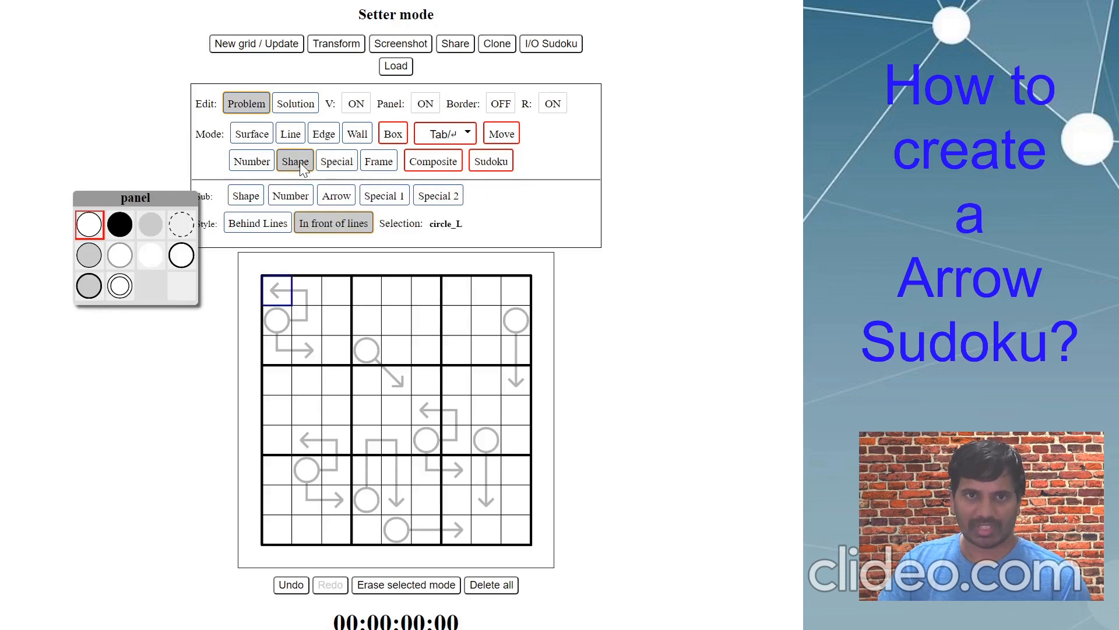
mouse_move(369, 192)
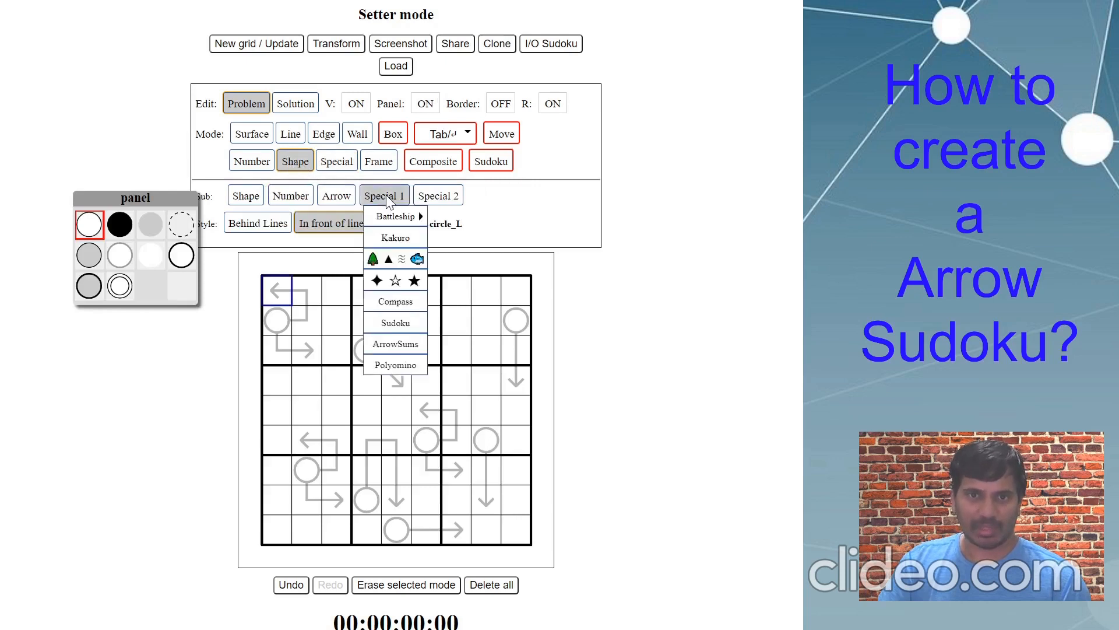
left_click(390, 340)
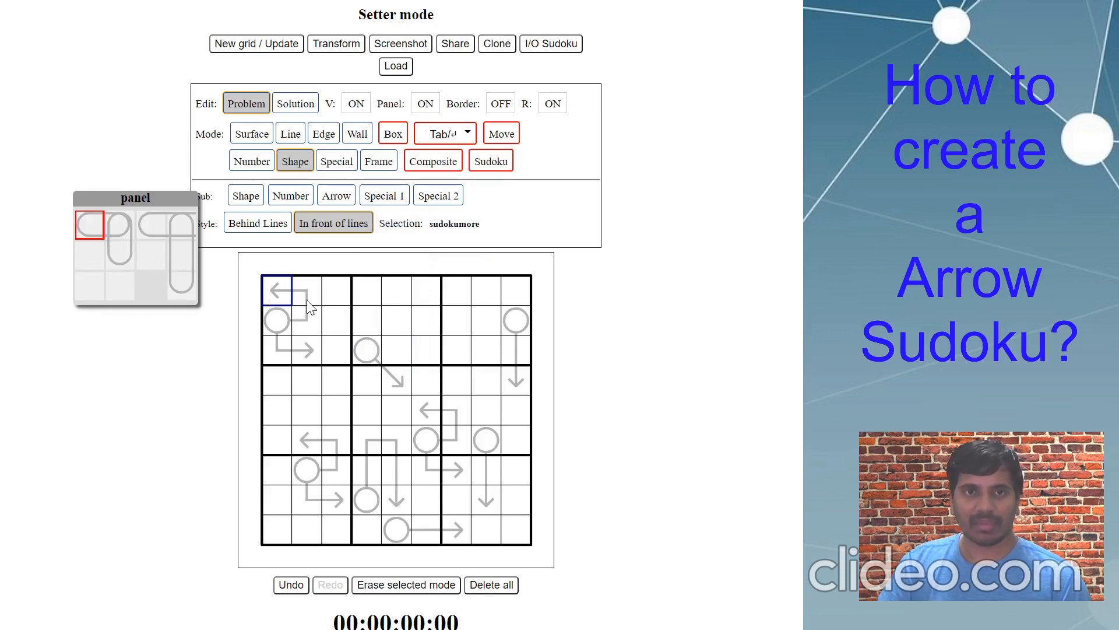
left_click(387, 314)
left_click(395, 321)
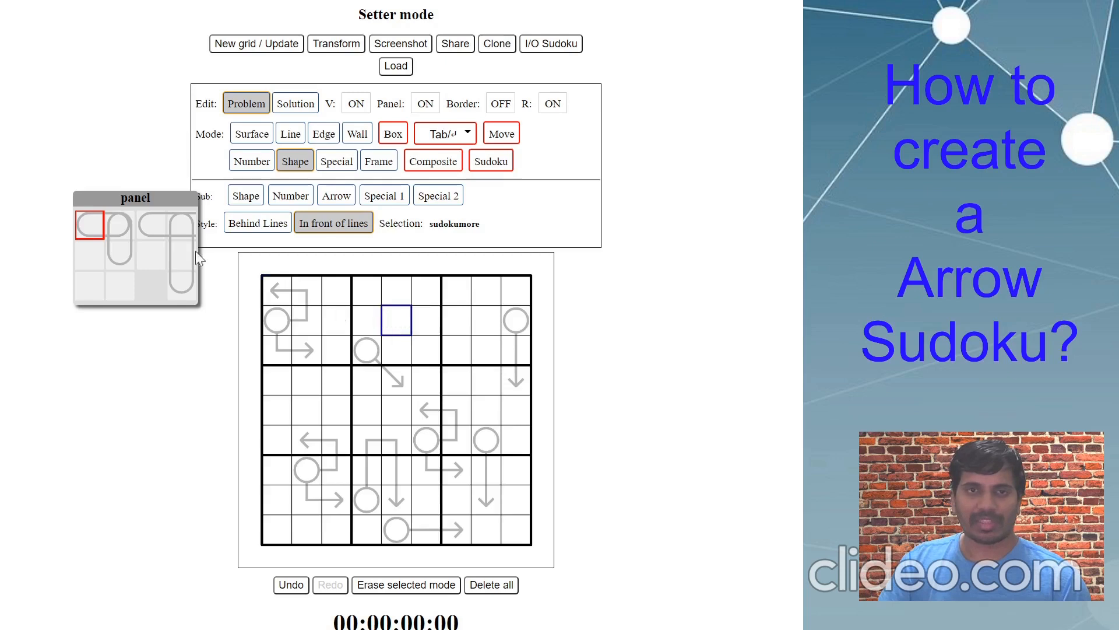
- Try the horizontal pill, then place a vertical pill bulb in row 2, column 6
left_click(152, 234)
left_click(395, 324)
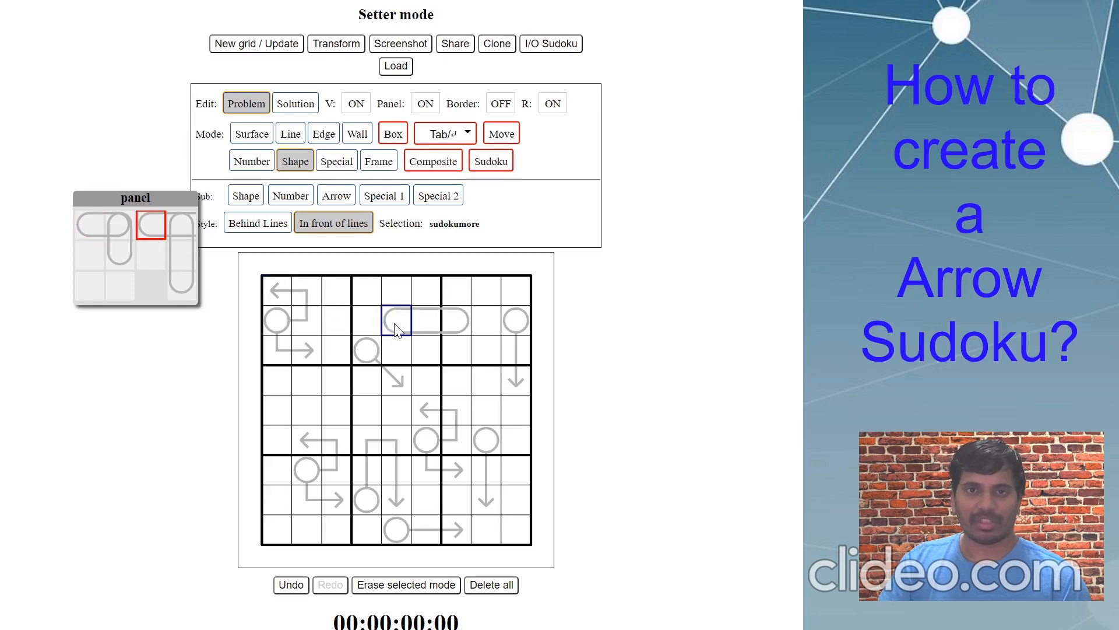
left_click(395, 324)
left_click(178, 229)
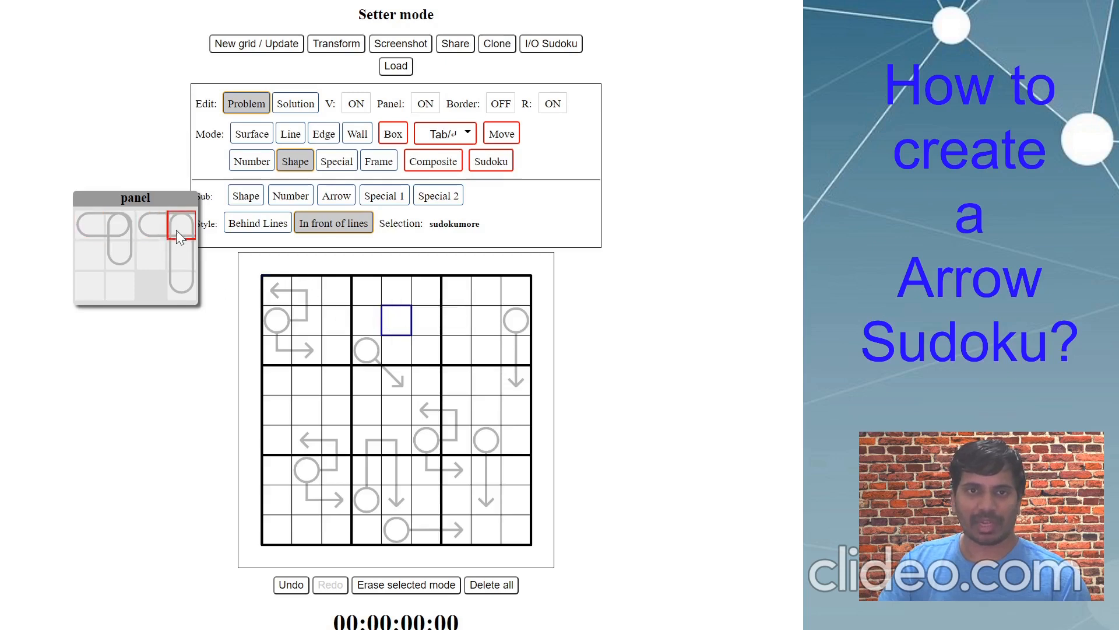
left_click(419, 331)
left_click(419, 331)
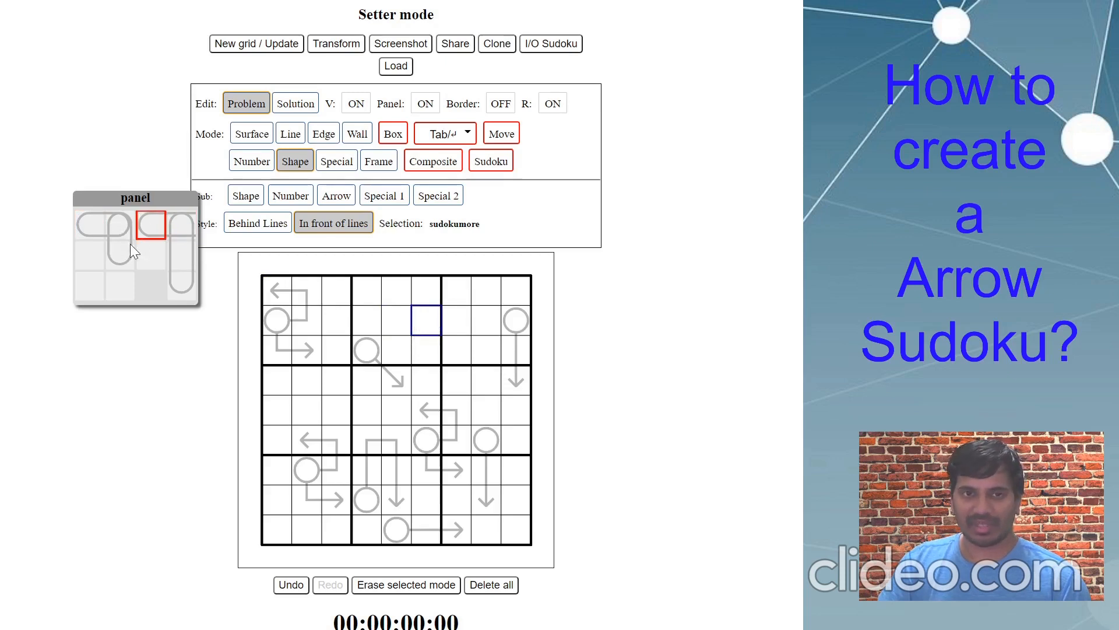
left_click(120, 226)
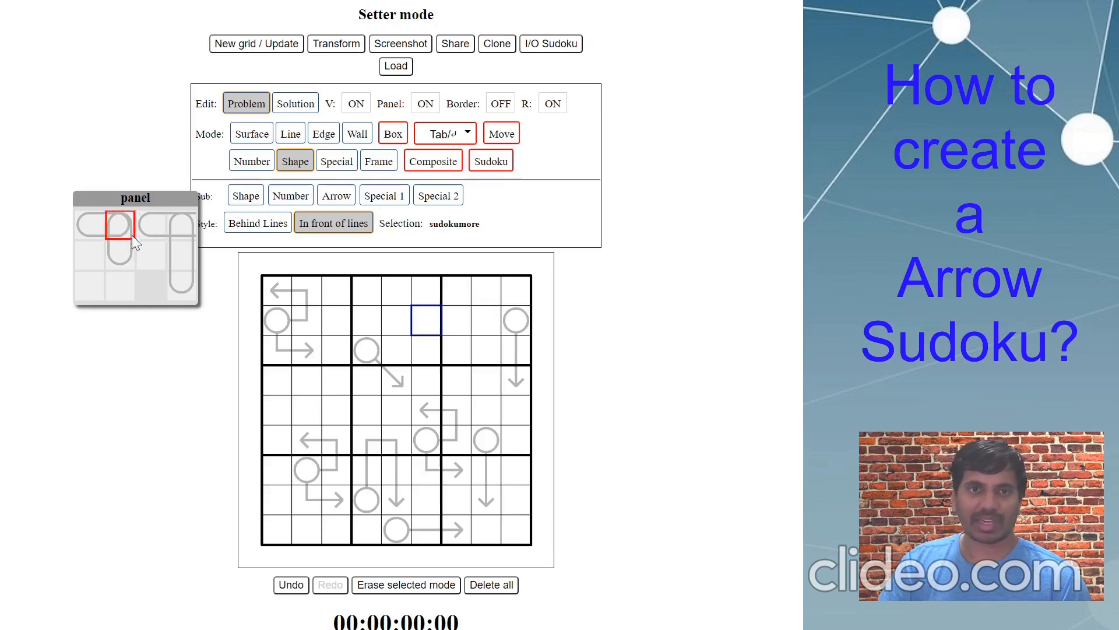
left_click(420, 329)
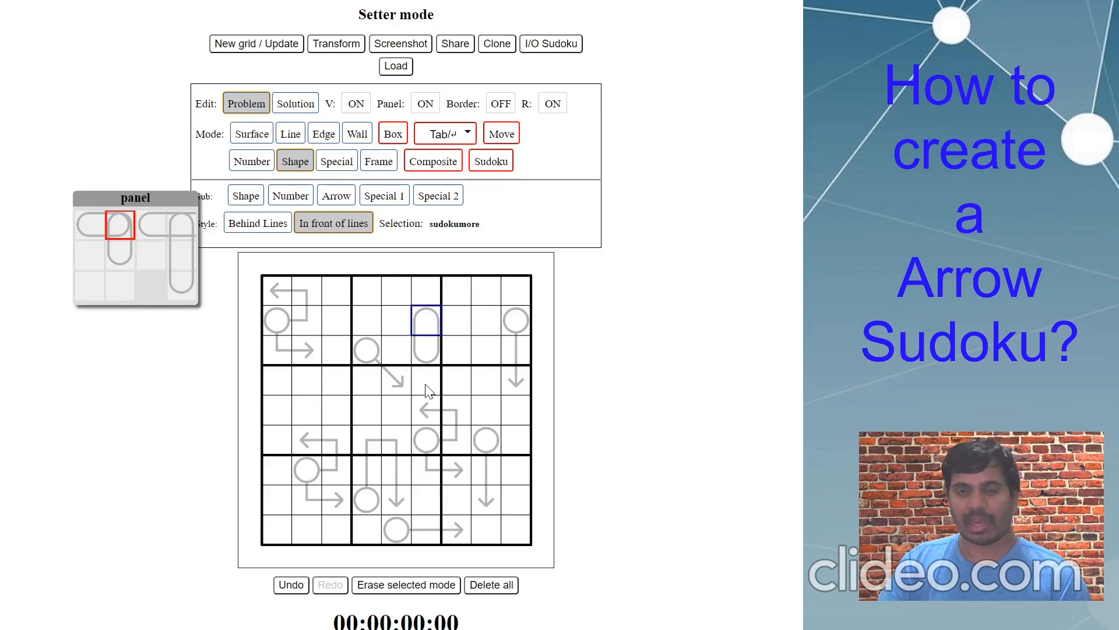
- Delete the row 2, column 6 pill and compare palette pieces, settling on the tall vertical pill
key("Delete")
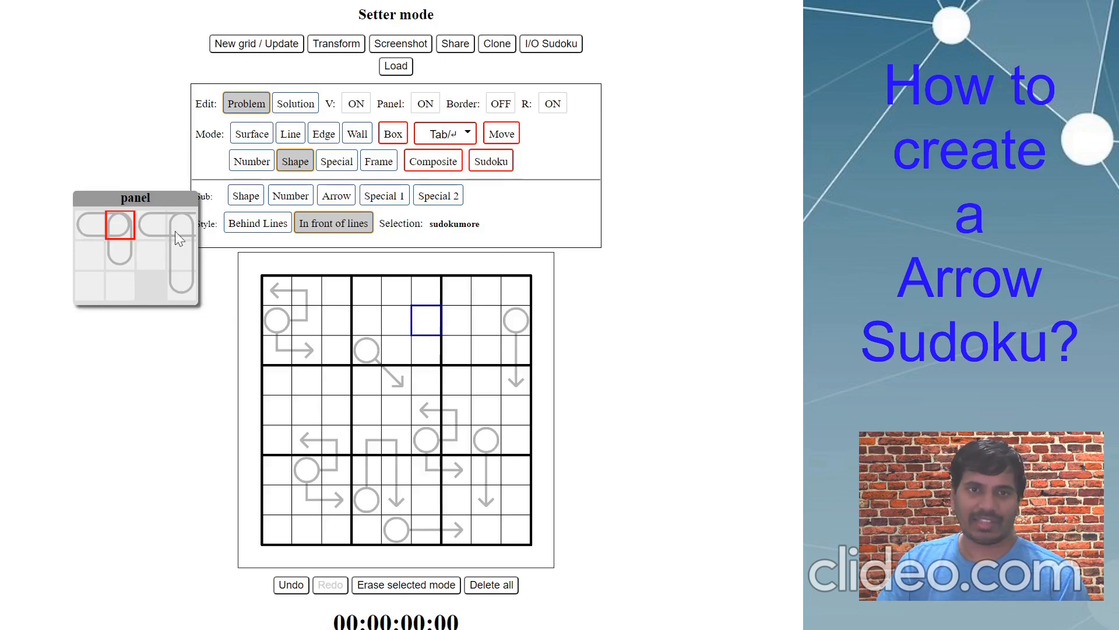
left_click(91, 229)
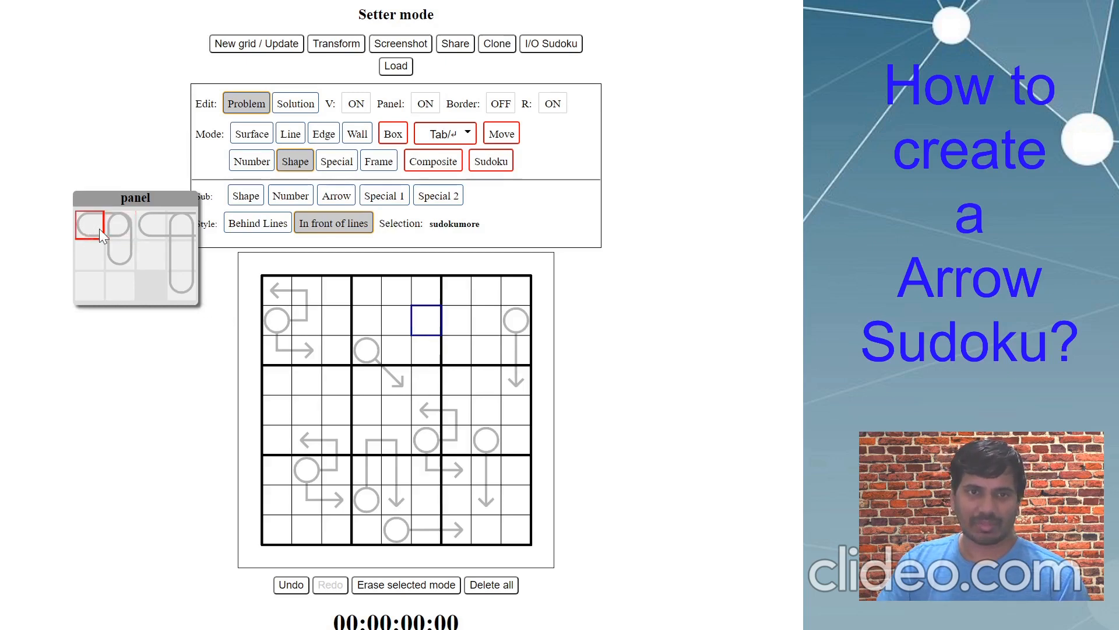
left_click(153, 233)
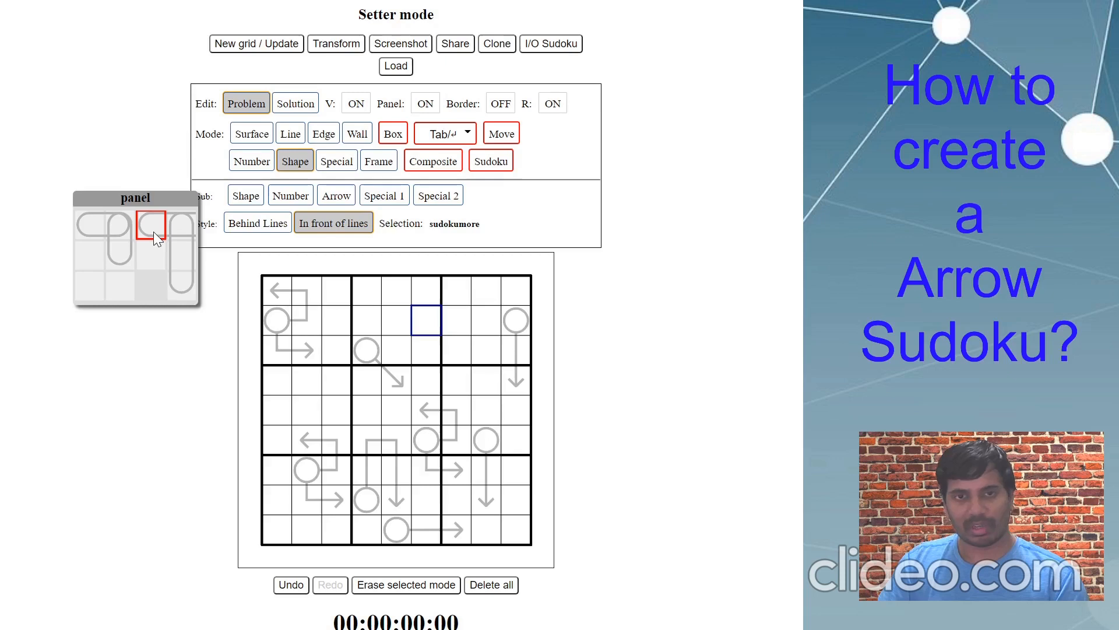
left_click(92, 229)
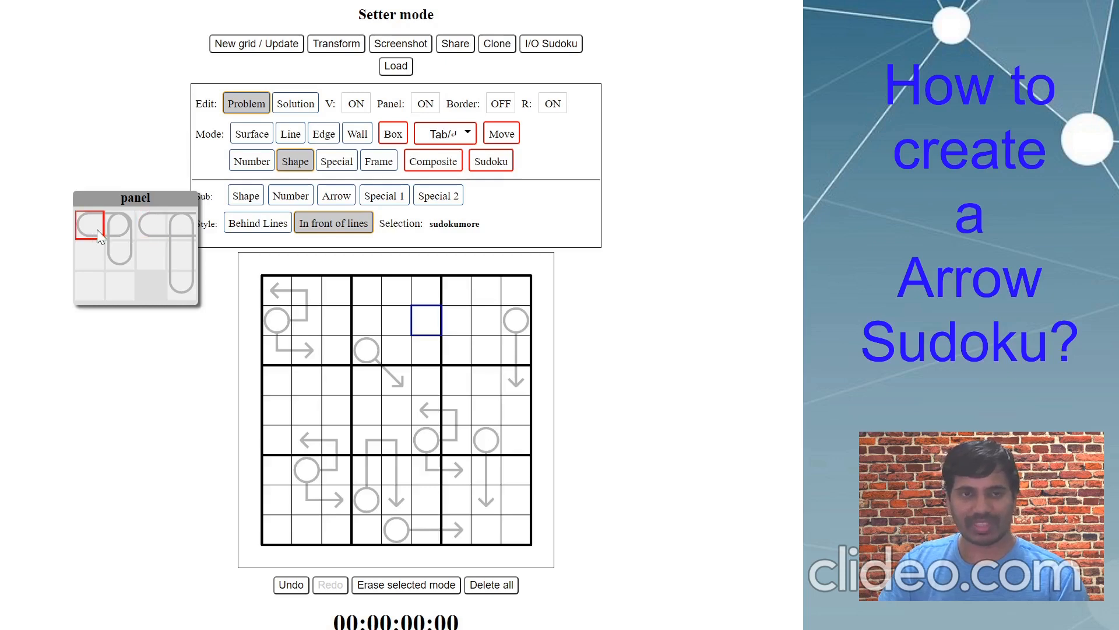
left_click(113, 229)
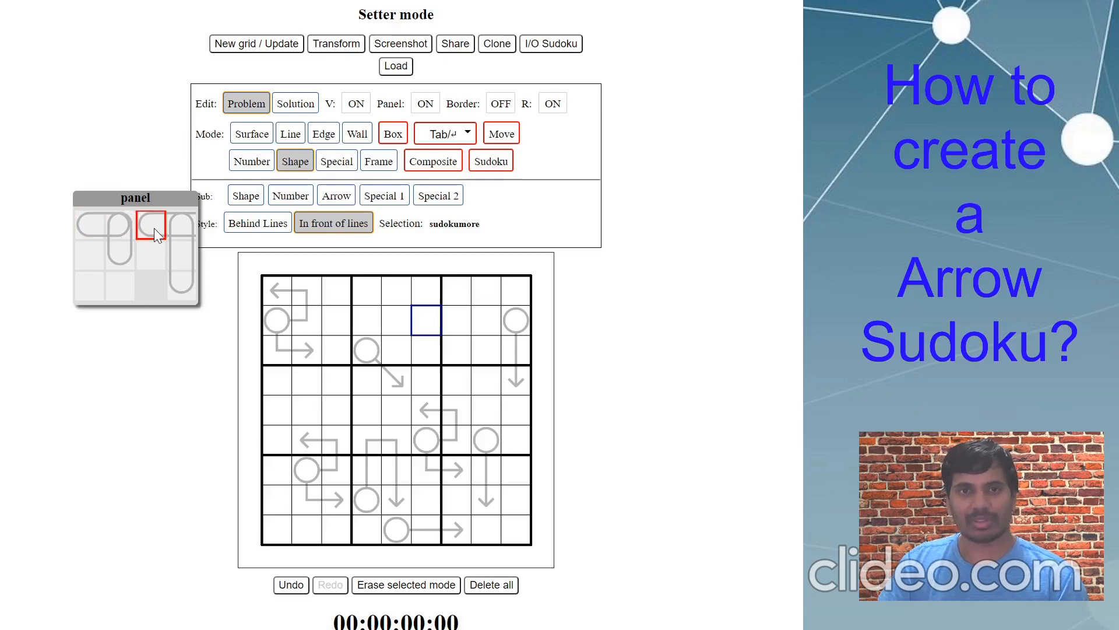
left_click(171, 227)
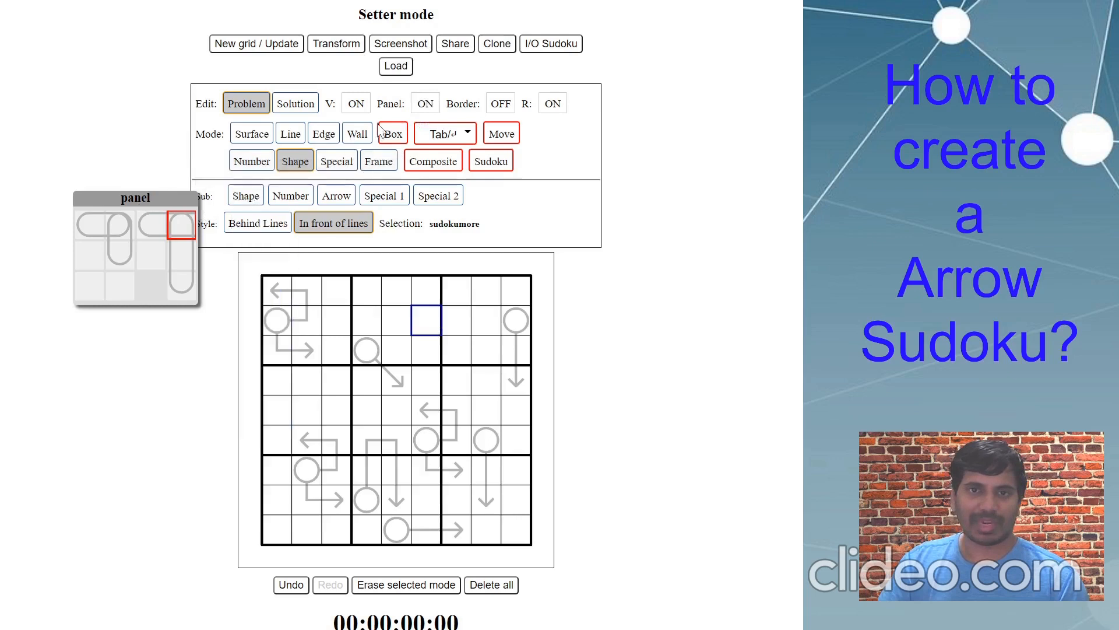
left_click(424, 106)
left_click(301, 163)
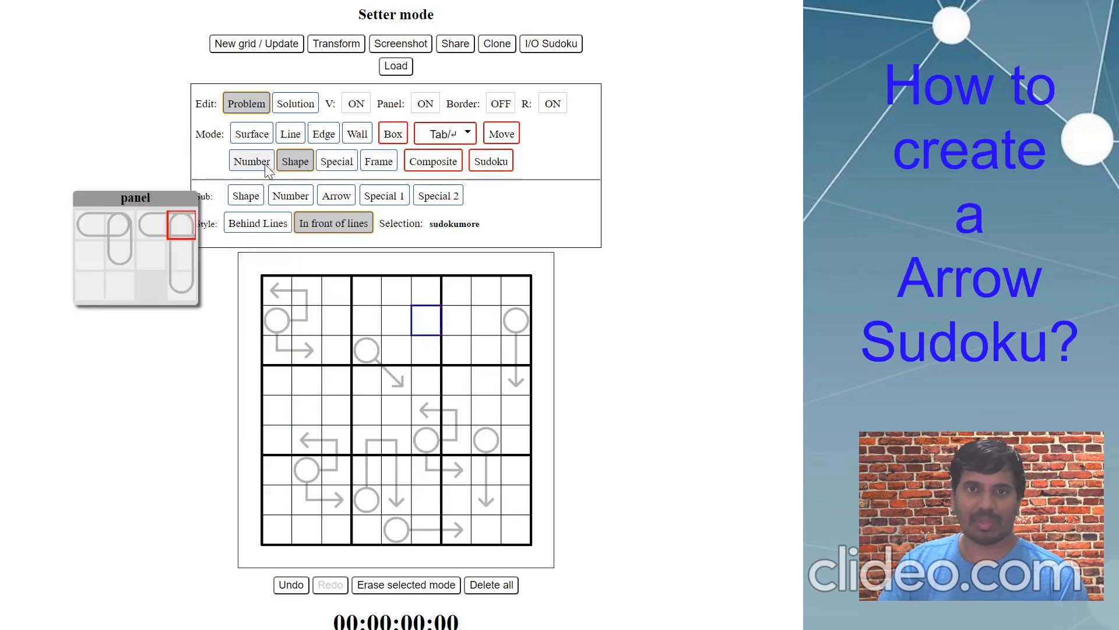
left_click(436, 103)
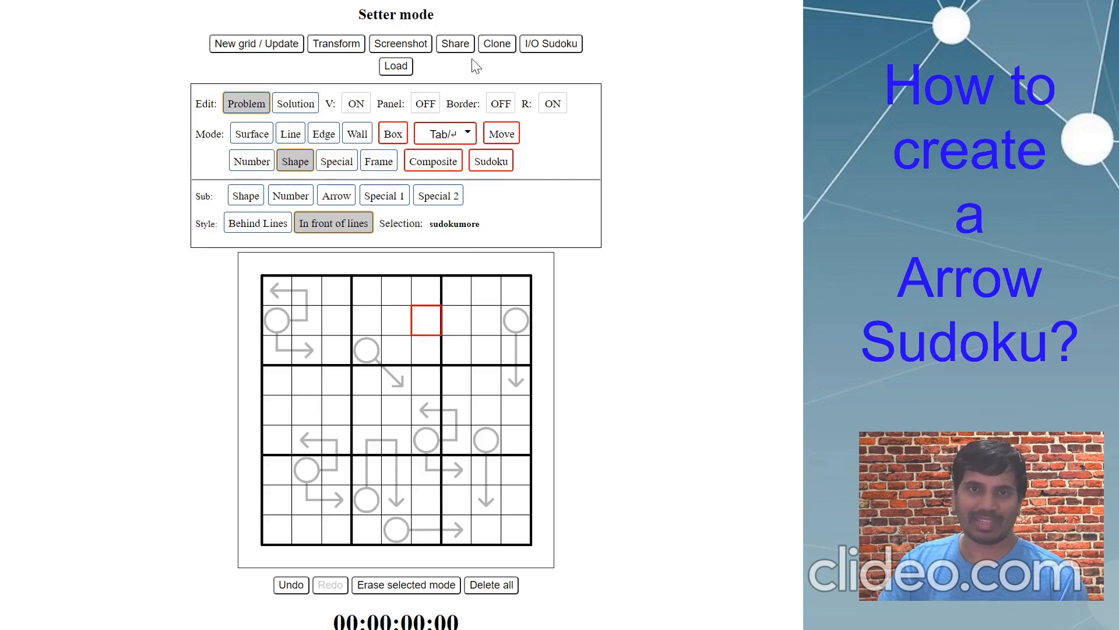
left_click(422, 113)
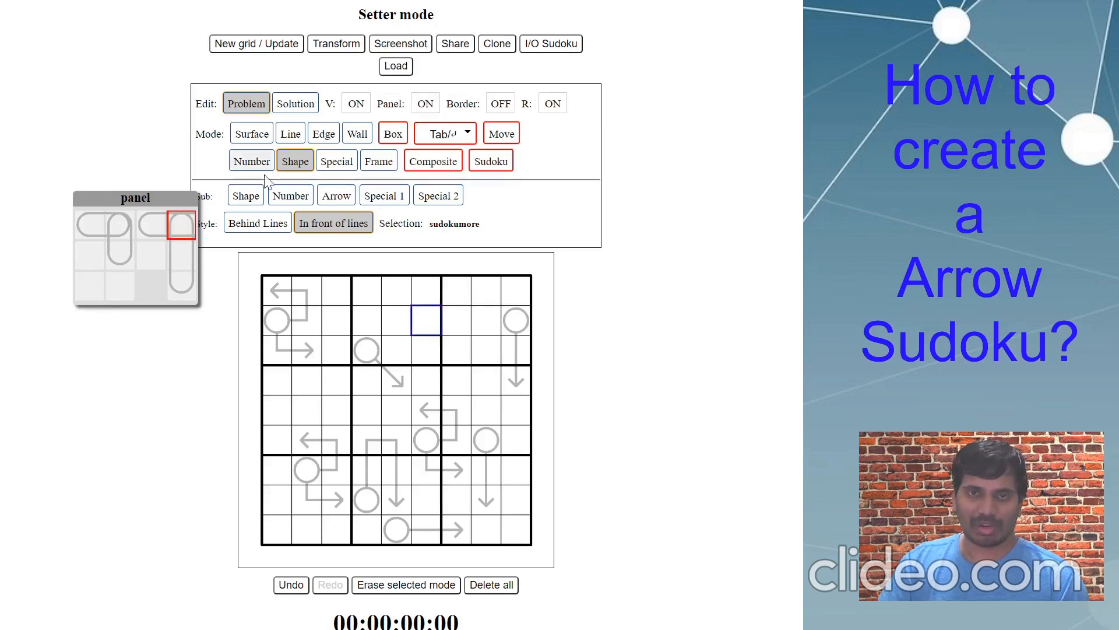
left_click(245, 196)
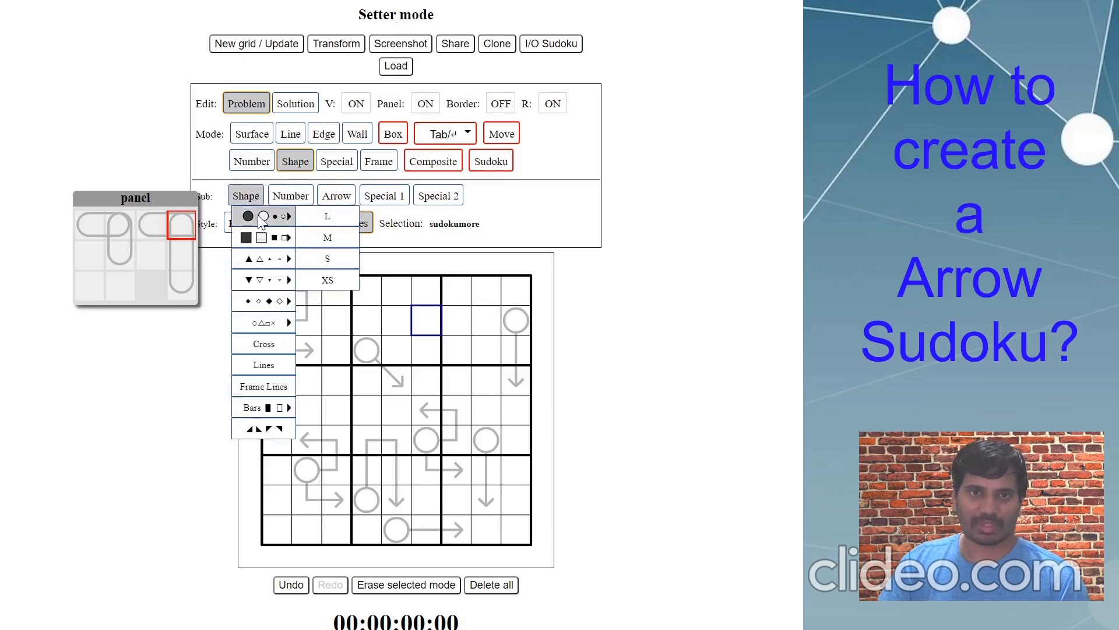
left_click(322, 218)
left_click(347, 198)
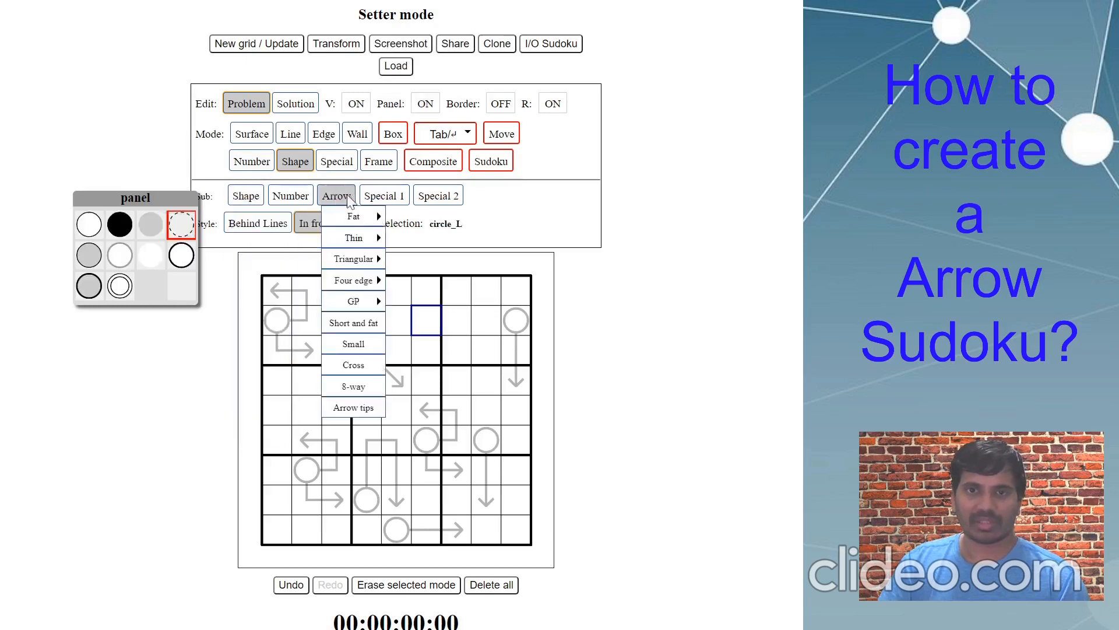
left_click(354, 345)
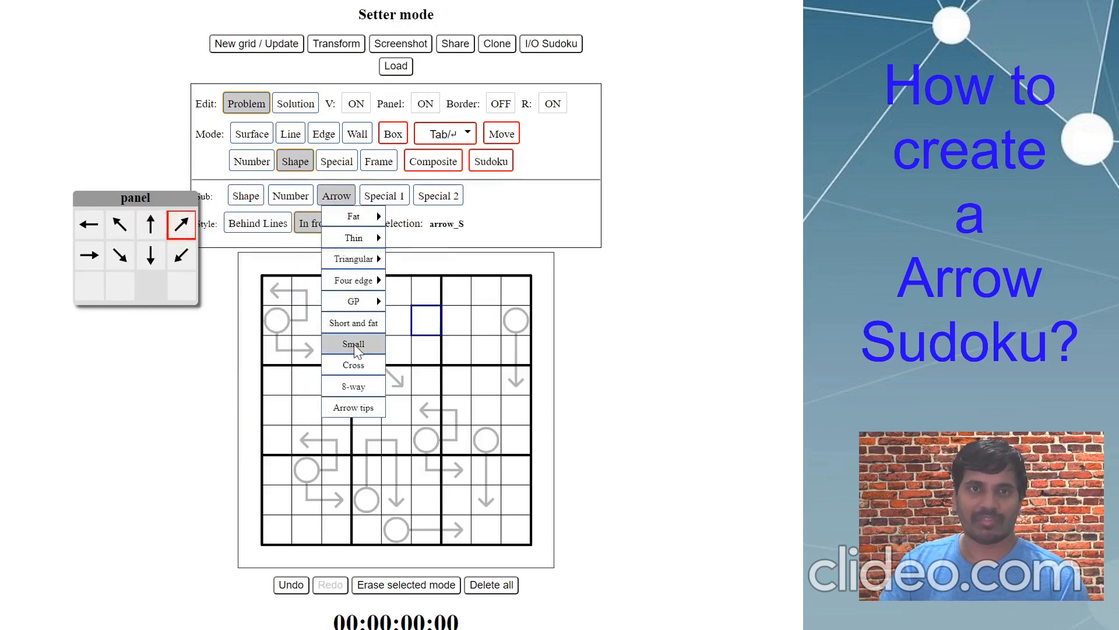
left_click(384, 195)
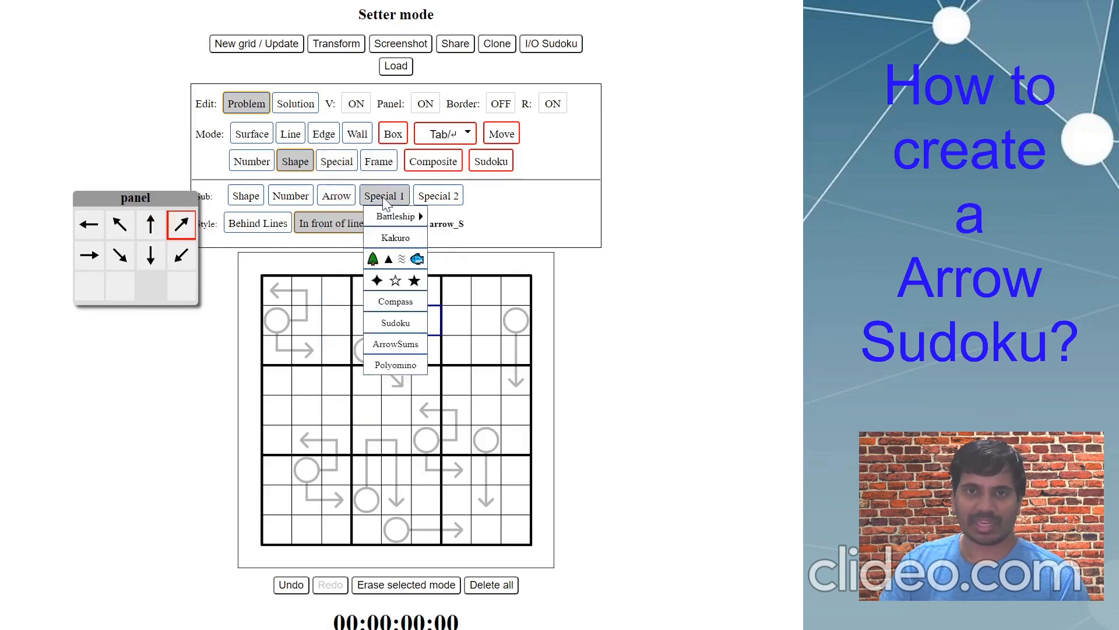
left_click(400, 345)
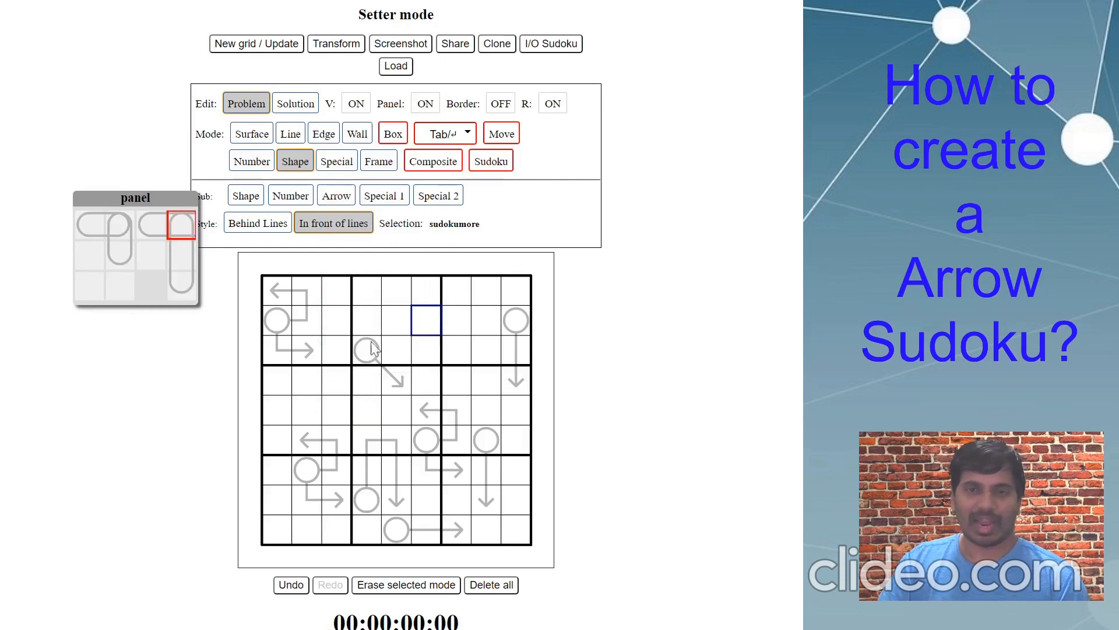
- Place a vertical pill bulb in row 2, column 6 spanning into row 3, then return to Special mode
left_click(429, 335)
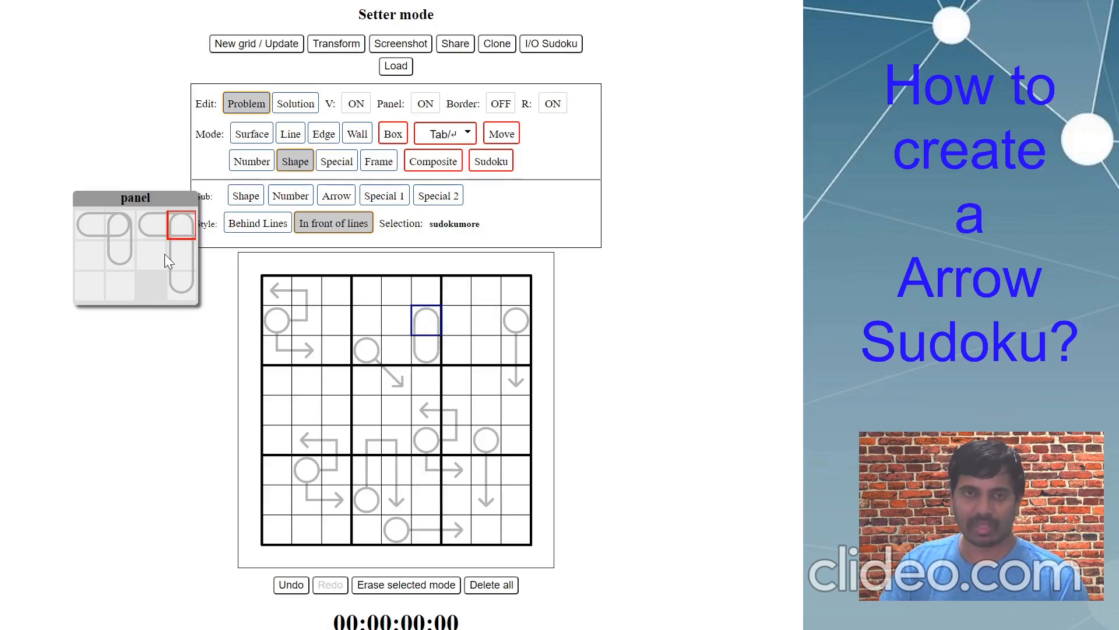
left_click(338, 165)
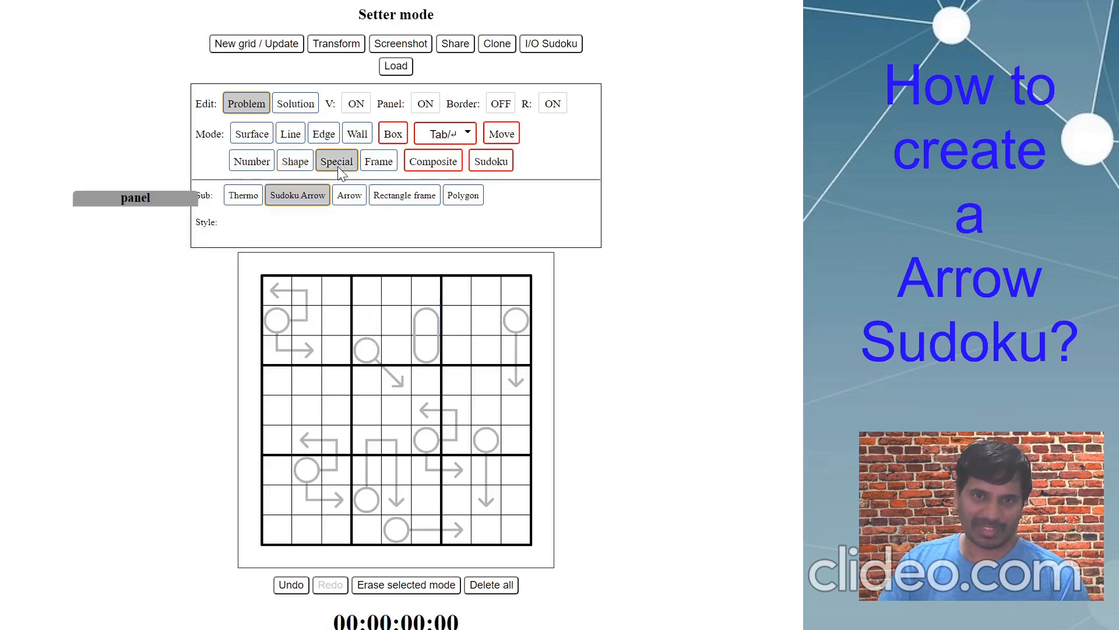
- Change the Special sub-mode from Sudoku Arrow to plain Arrow
left_click(351, 199)
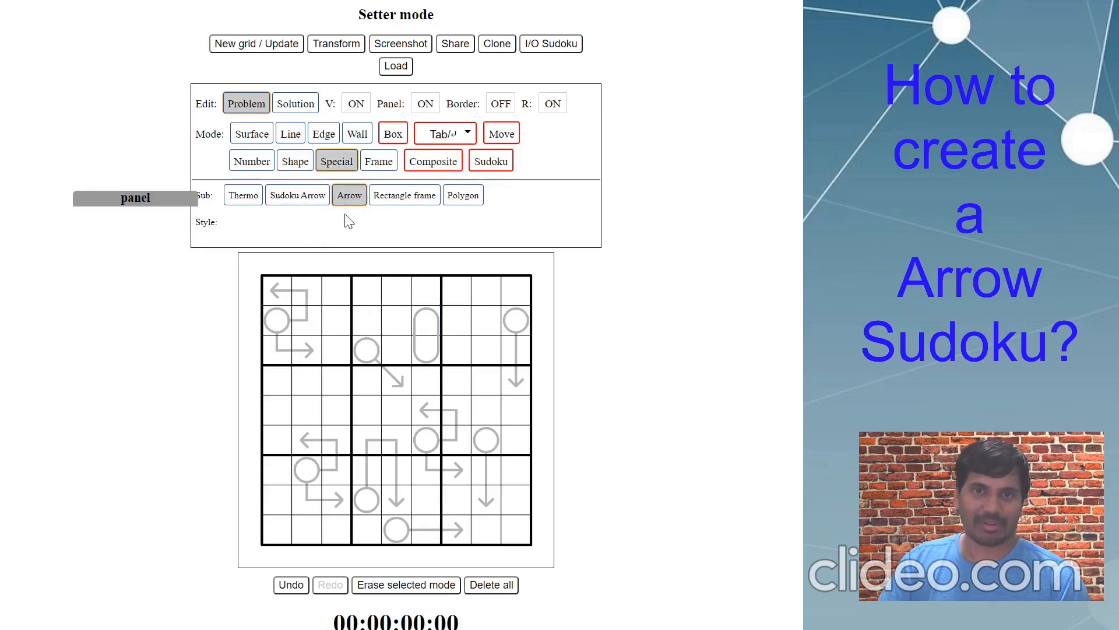
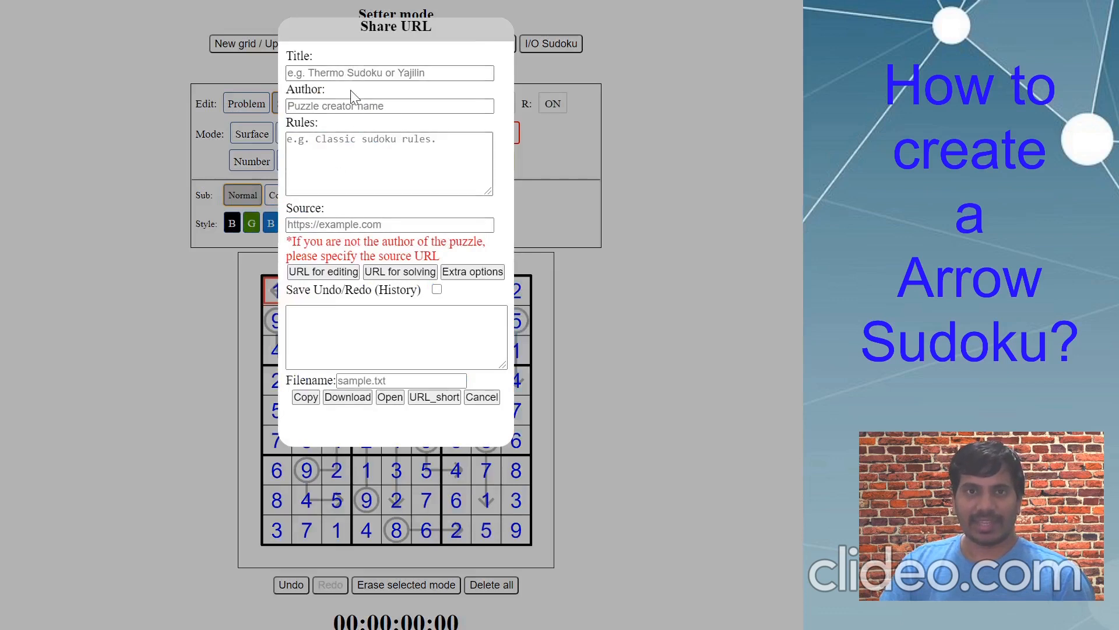
- Enter the title 'Happy Republic Day 2021!', the creator's name as author, and a draft rules line
left_click(350, 73)
type("Happy Republic")
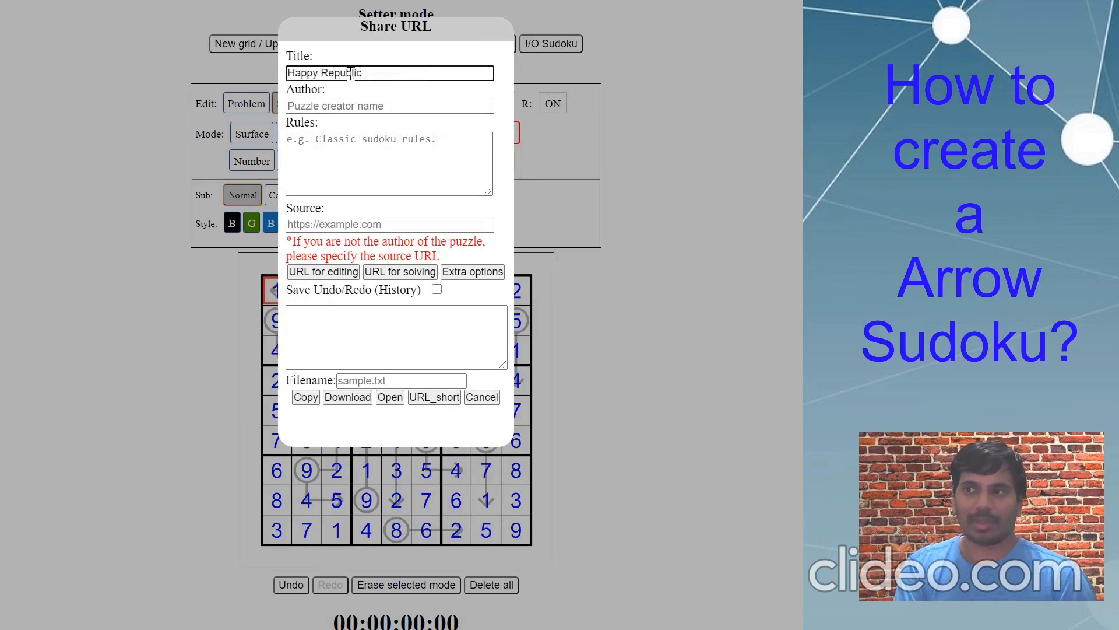
type(" Day 2021!")
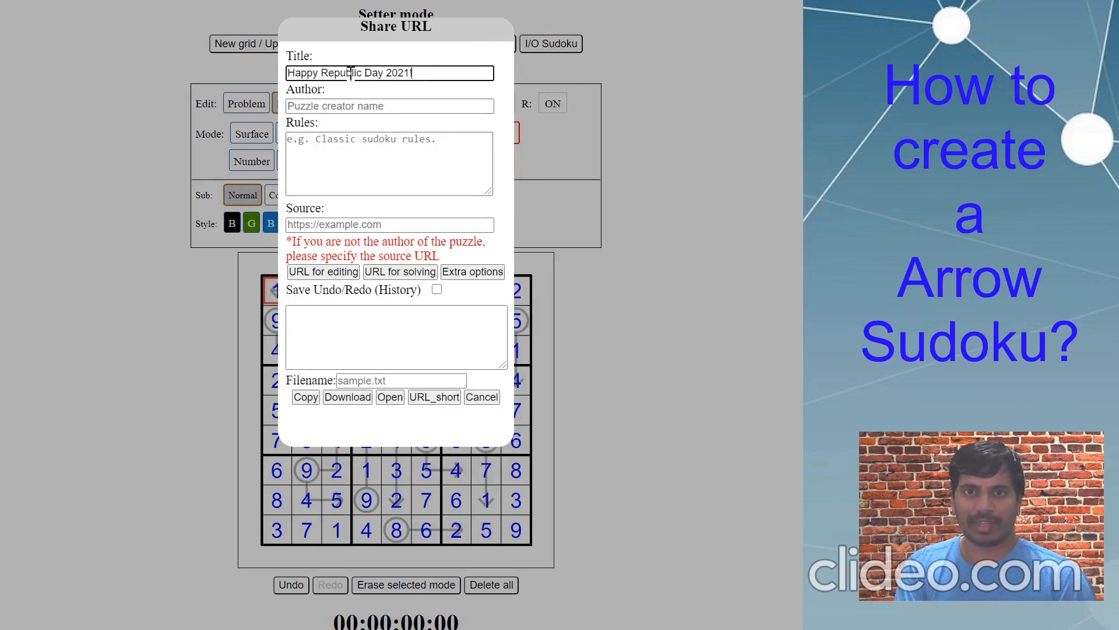
key("Tab")
type("Nitya")
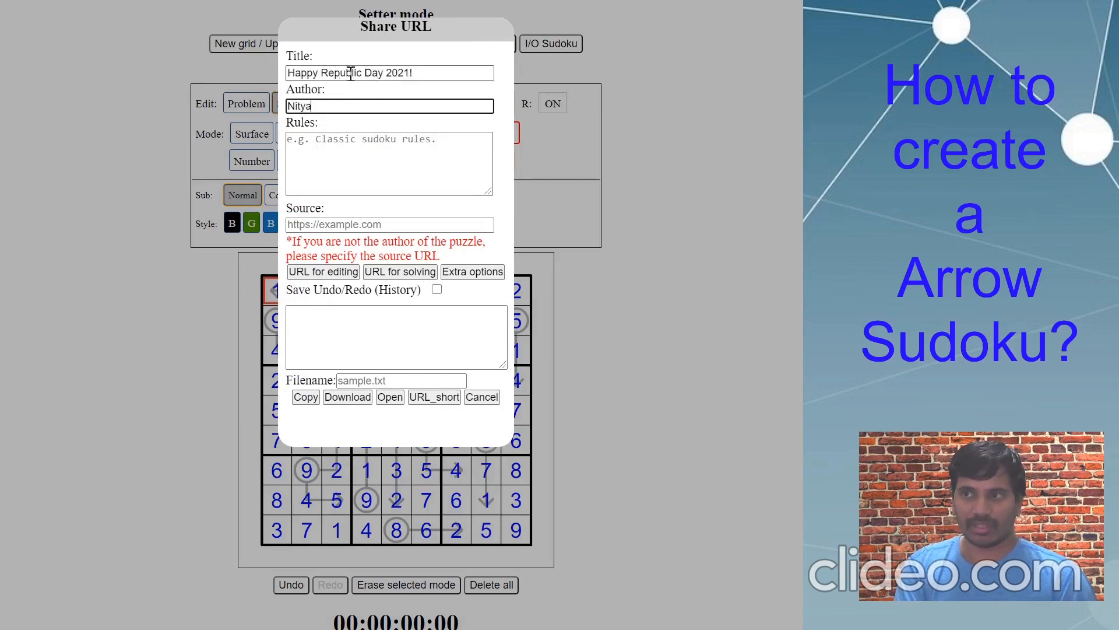
type("nt Agarwal")
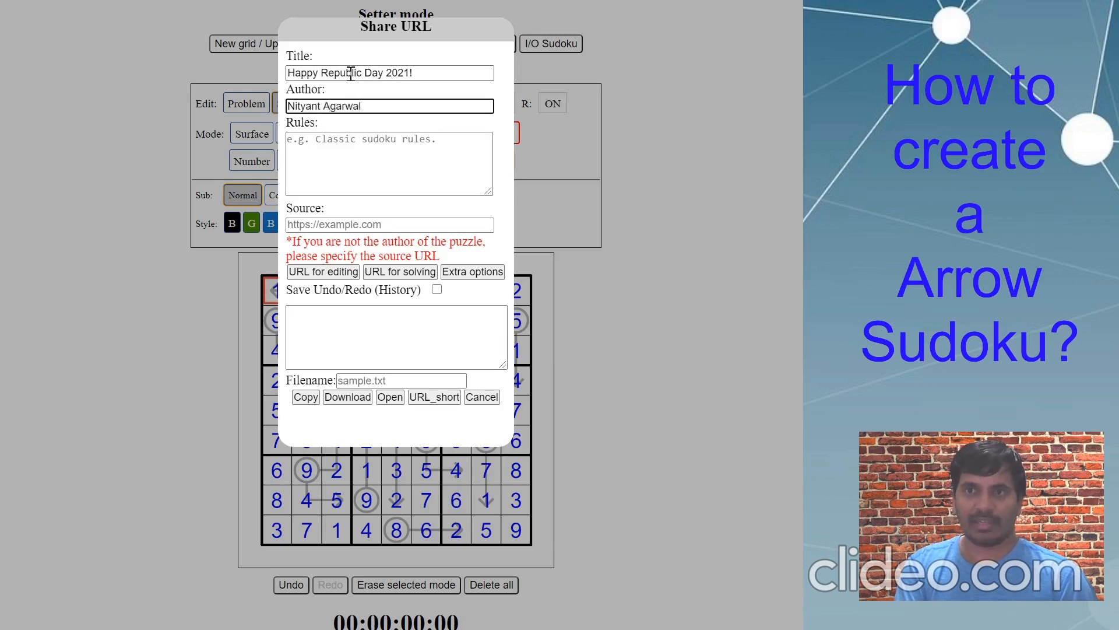
key("Tab")
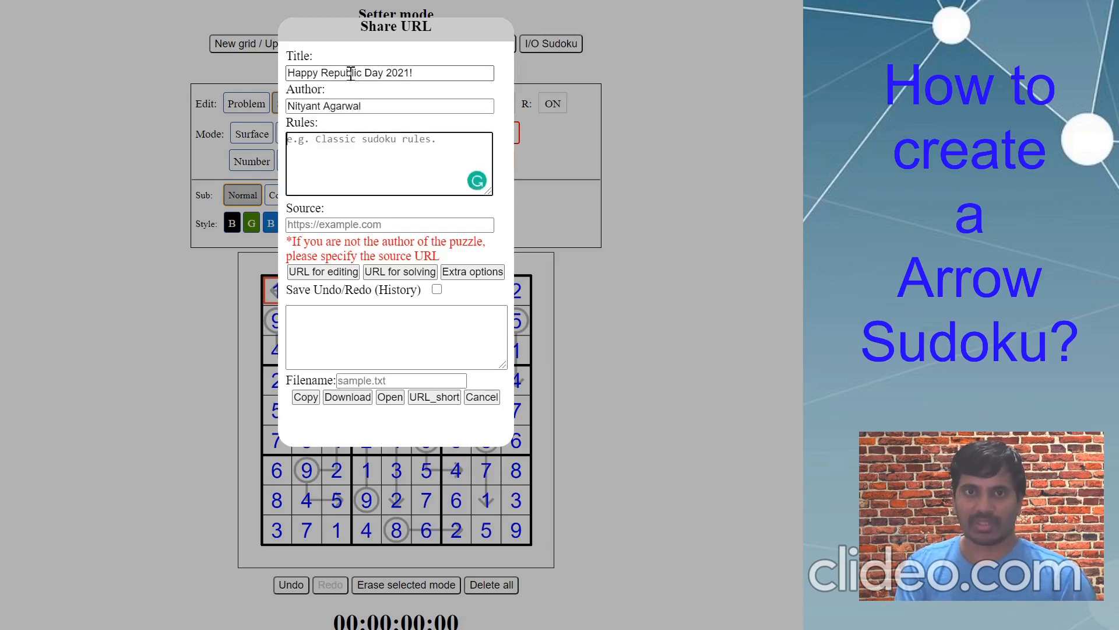
type("Stanard A")
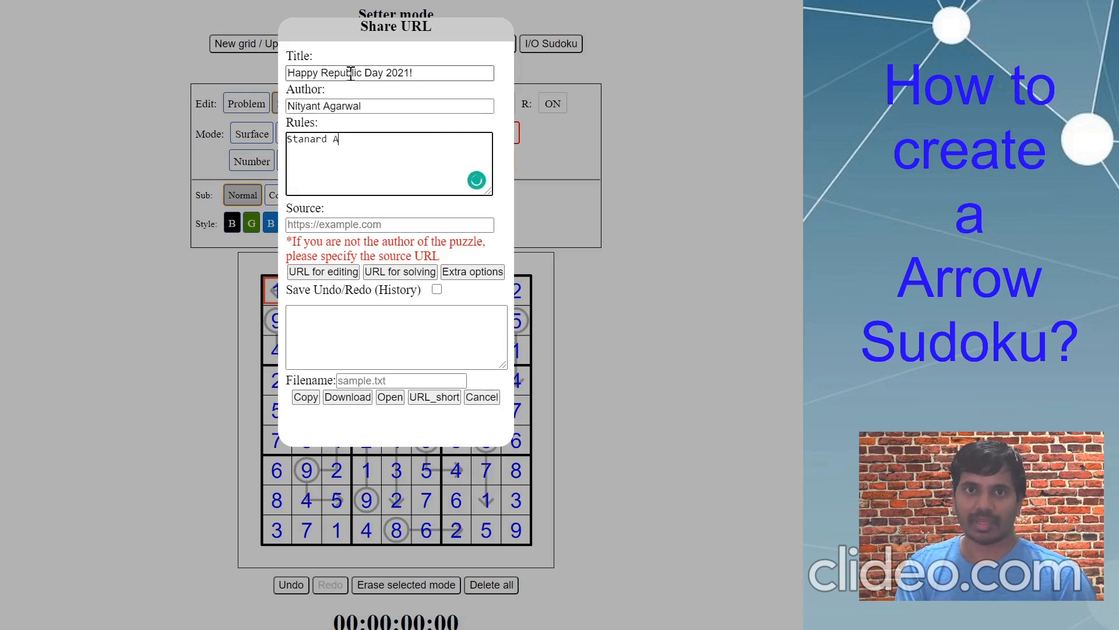
type("rrow rules")
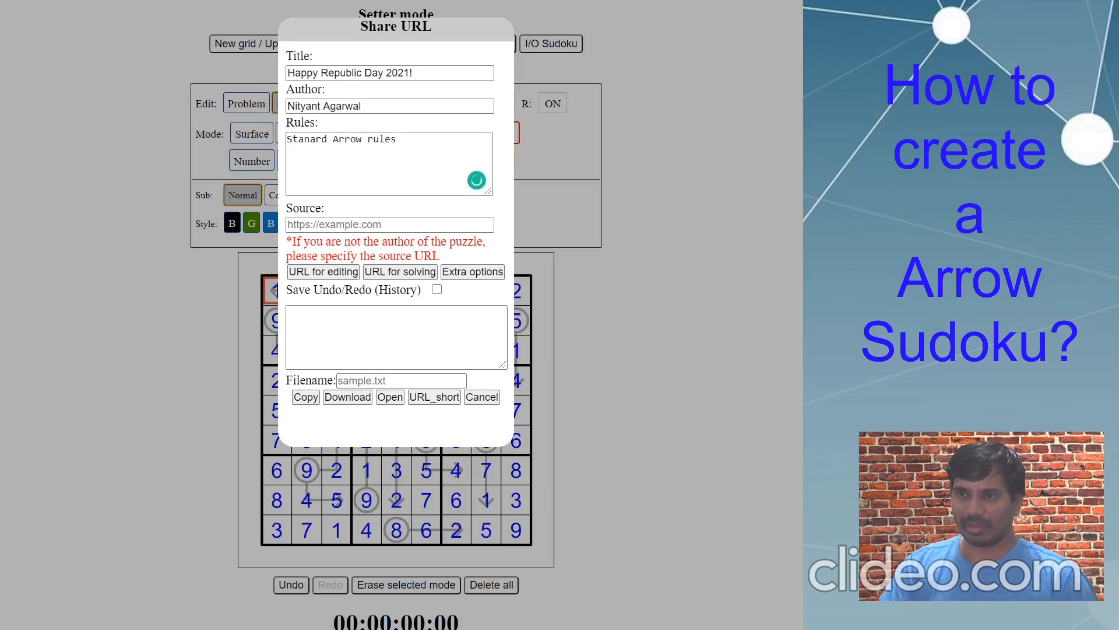
- Replace the draft rules with 'Classic Sudoku rules apply. Classic Arrow Sudoku rules apply.'
left_click(398, 163)
key("ctrl+a")
type("Classic Sudoku rules apply. Classic Arrow Sudoku rules apply.")
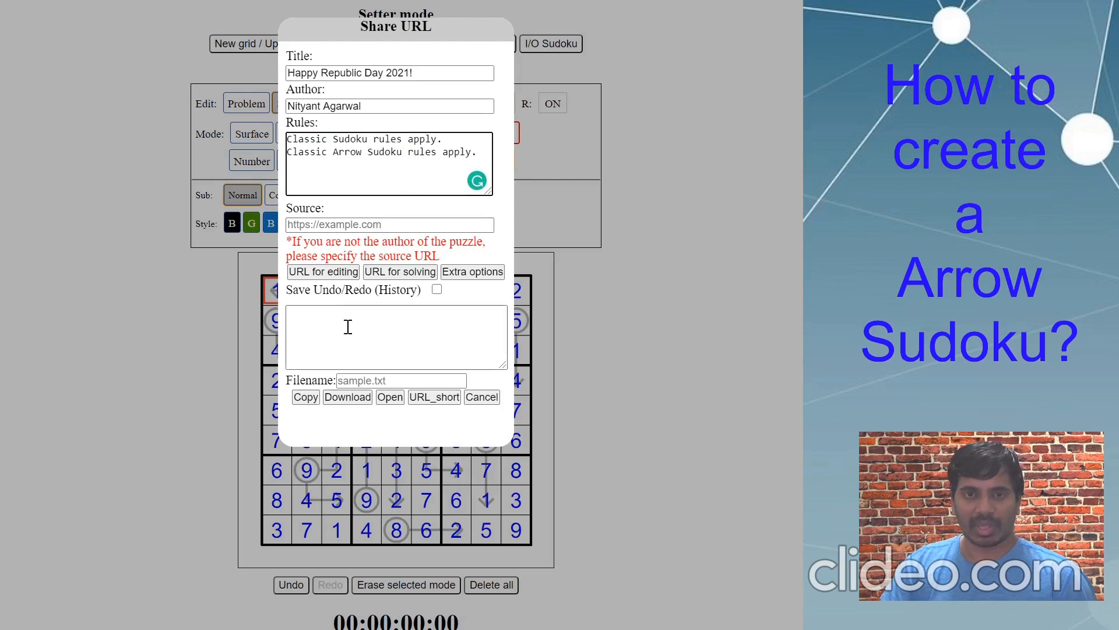
left_click(459, 275)
- Generate a solver URL with answer checking on the Number/Sudoku digits
left_click(467, 106)
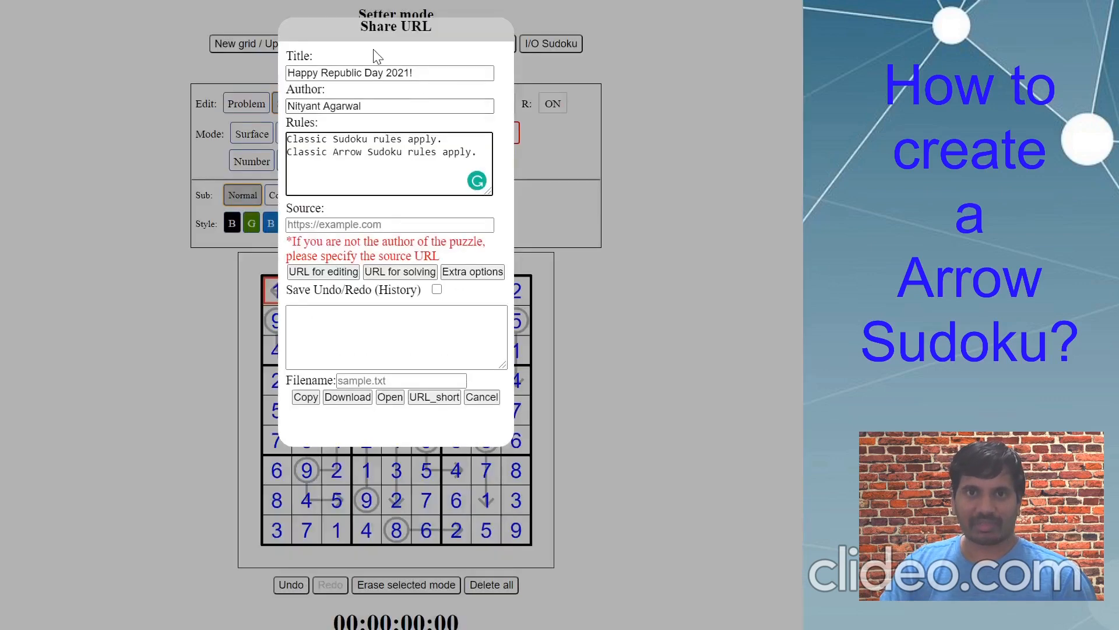
left_click(482, 277)
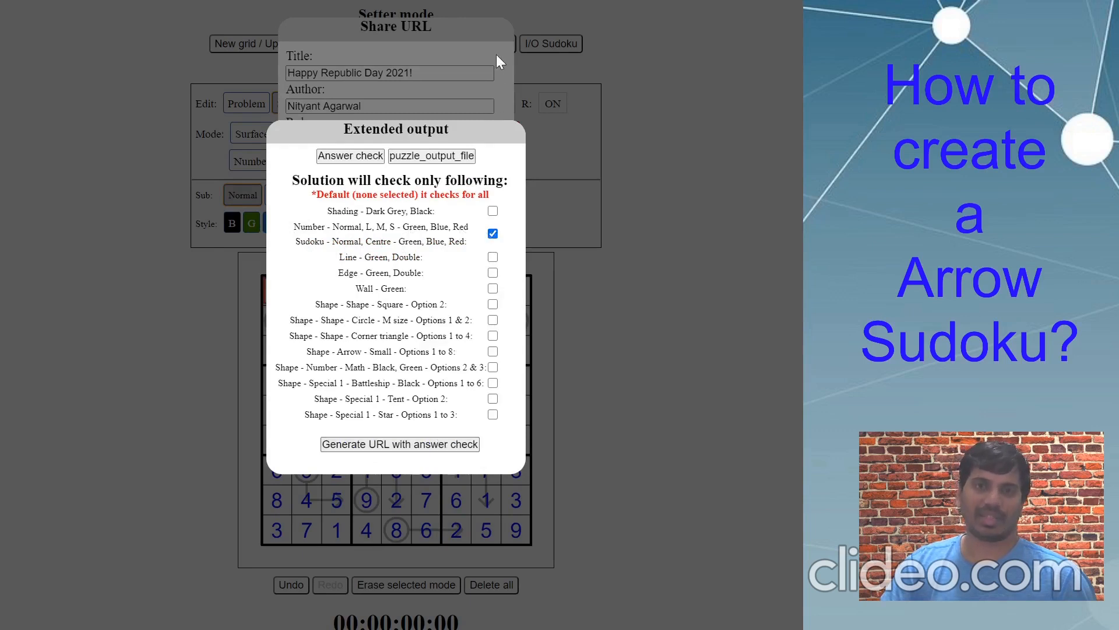
left_click(481, 40)
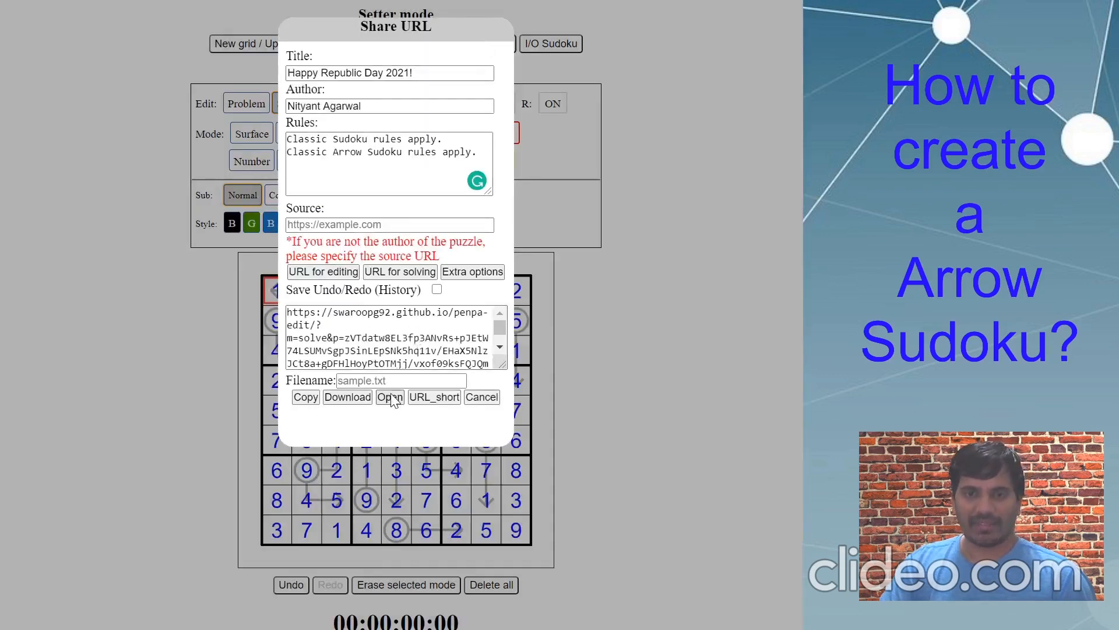
- Paste the long solver link into the Git.io URL shortener field
left_click(438, 403)
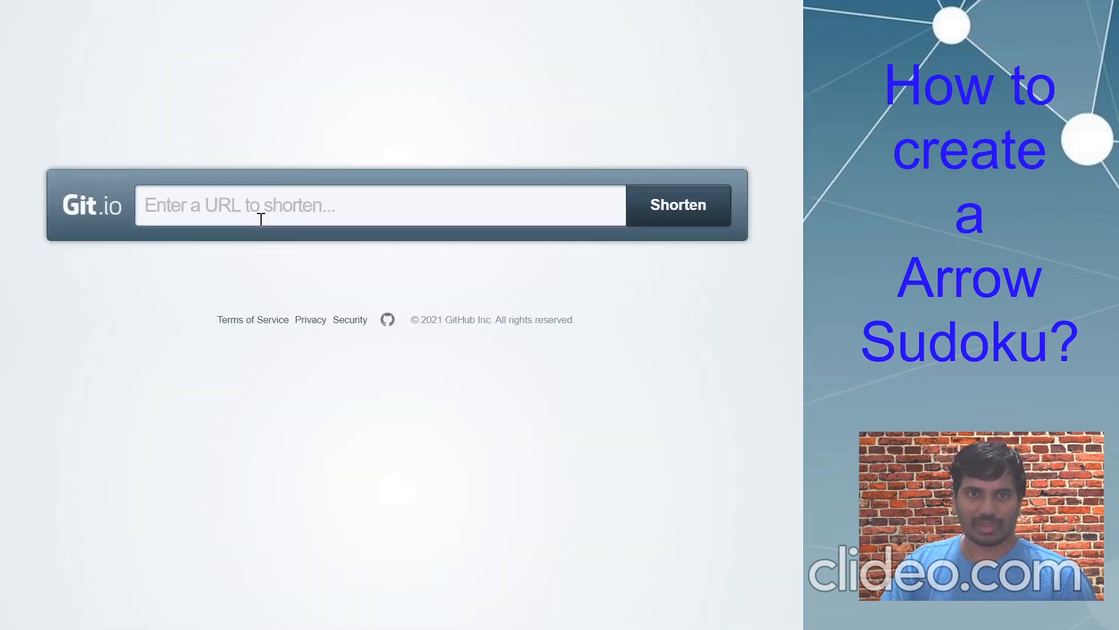
left_click(262, 219)
key("ctrl+v")
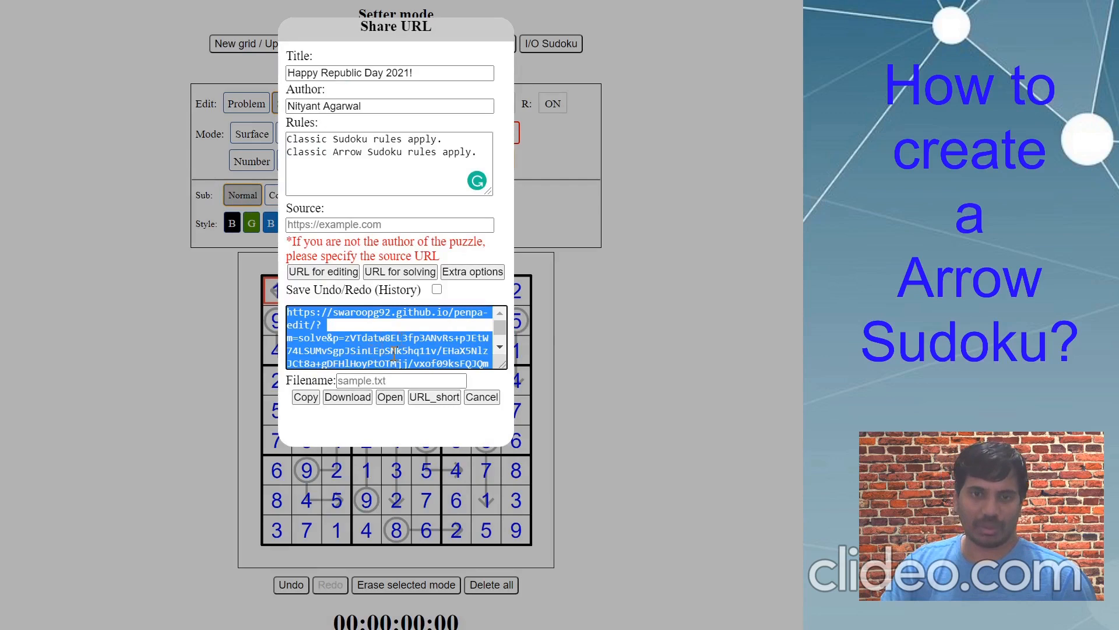
- Open the shared link in Solver mode and test entering then clearing digit 2 in several cells
left_click(389, 397)
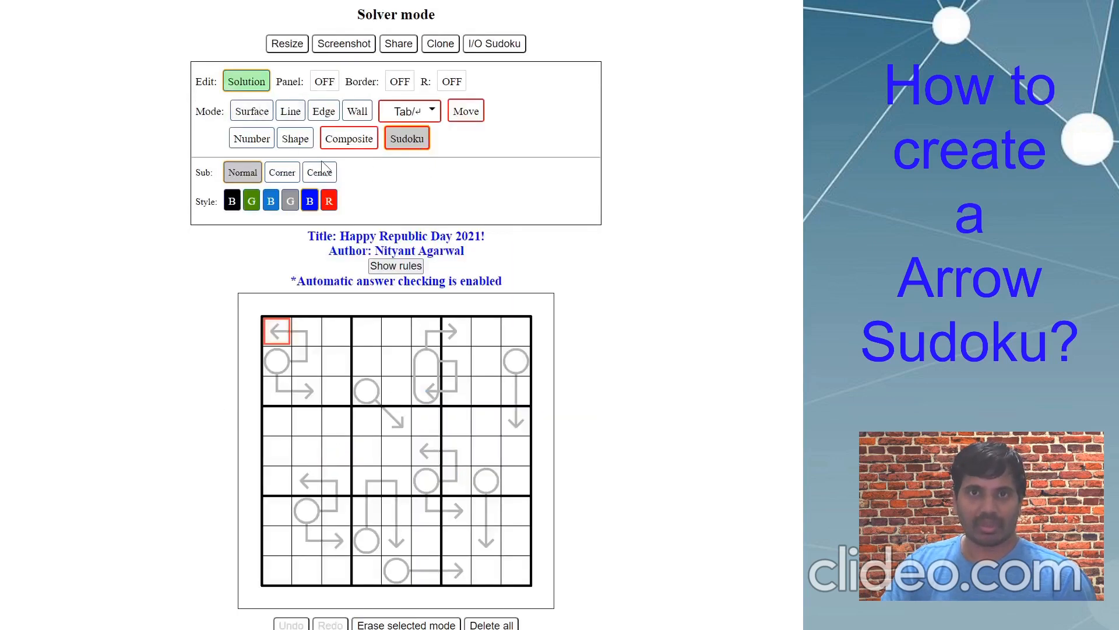
mouse_move(366, 419)
left_mouse_down()
mouse_move(336, 479)
mouse_move(396, 481)
left_mouse_up()
type("2")
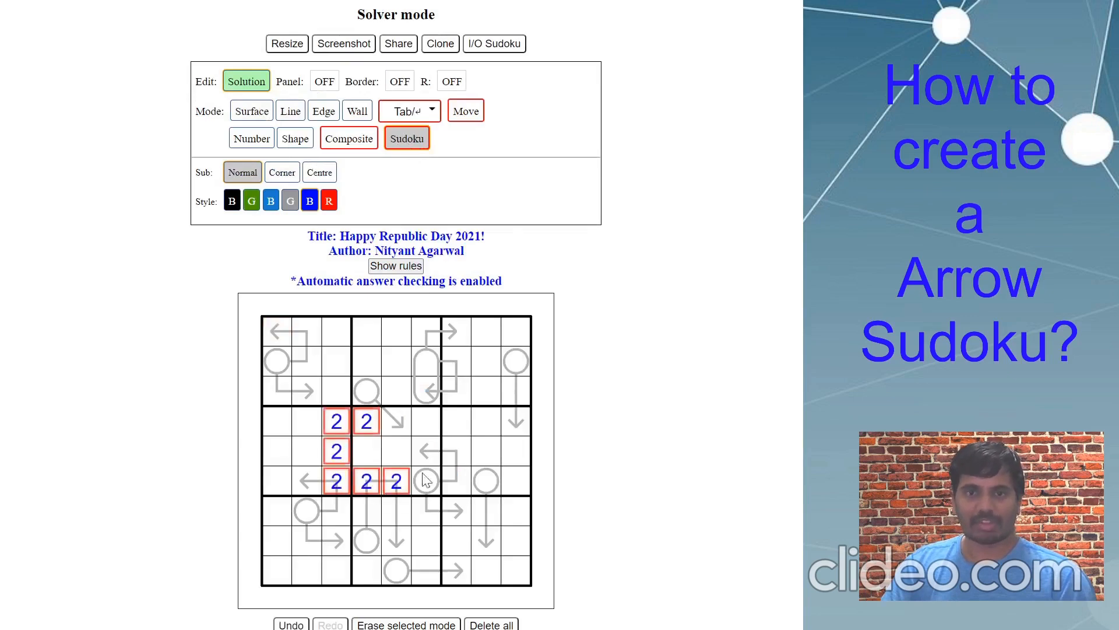
key("BackSpace")
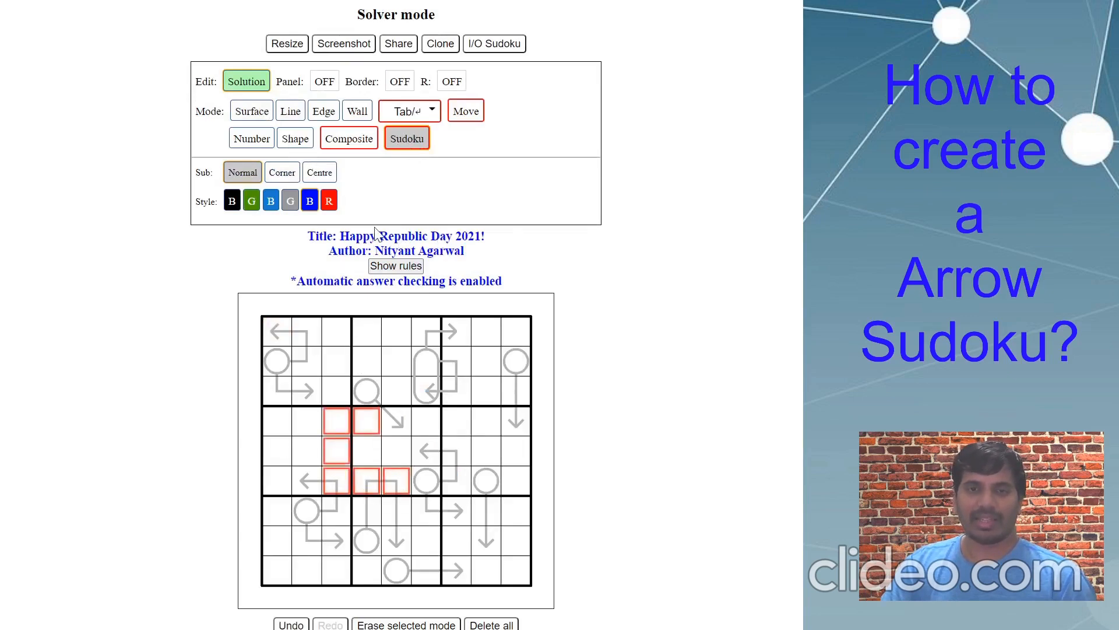
- Display the puzzle's rules in solver mode, then dismiss the Rules popup
left_click(388, 266)
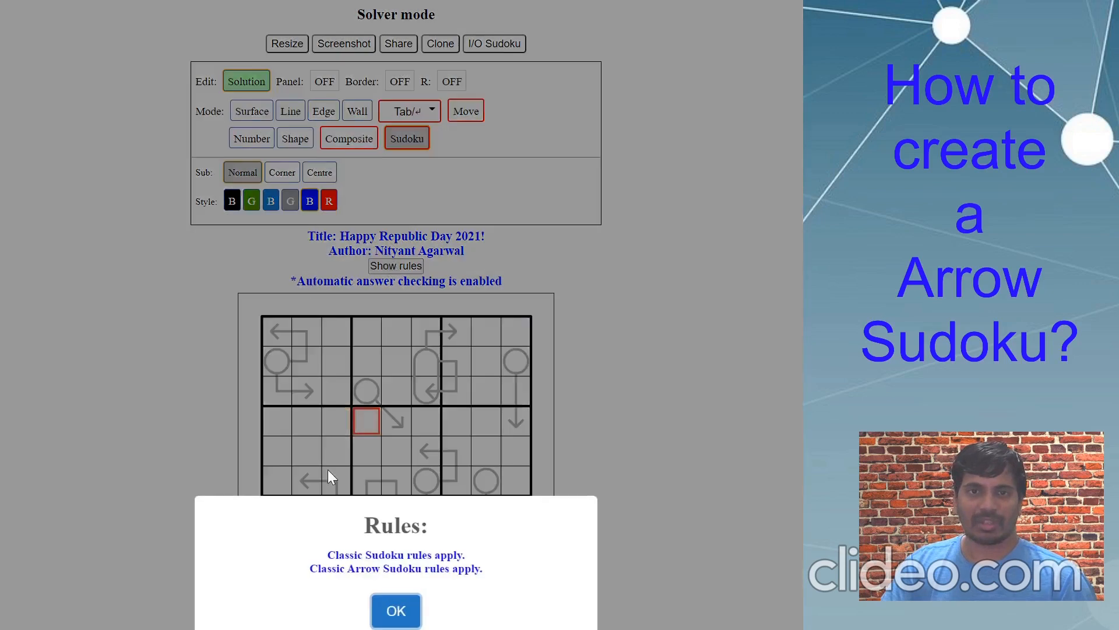
left_click(392, 612)
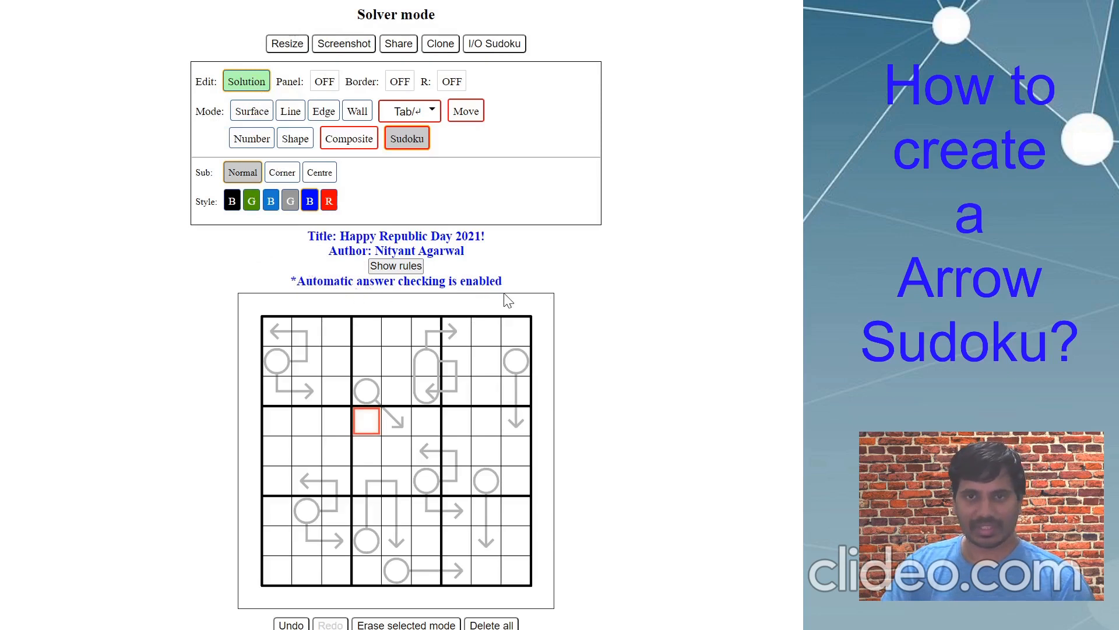
- Highlight the arrow cells (r3c6, r7c8, r7c2-3, r2-3c6, r1-4c3, r7c4, r5c4) to explain the clues
left_click(440, 386)
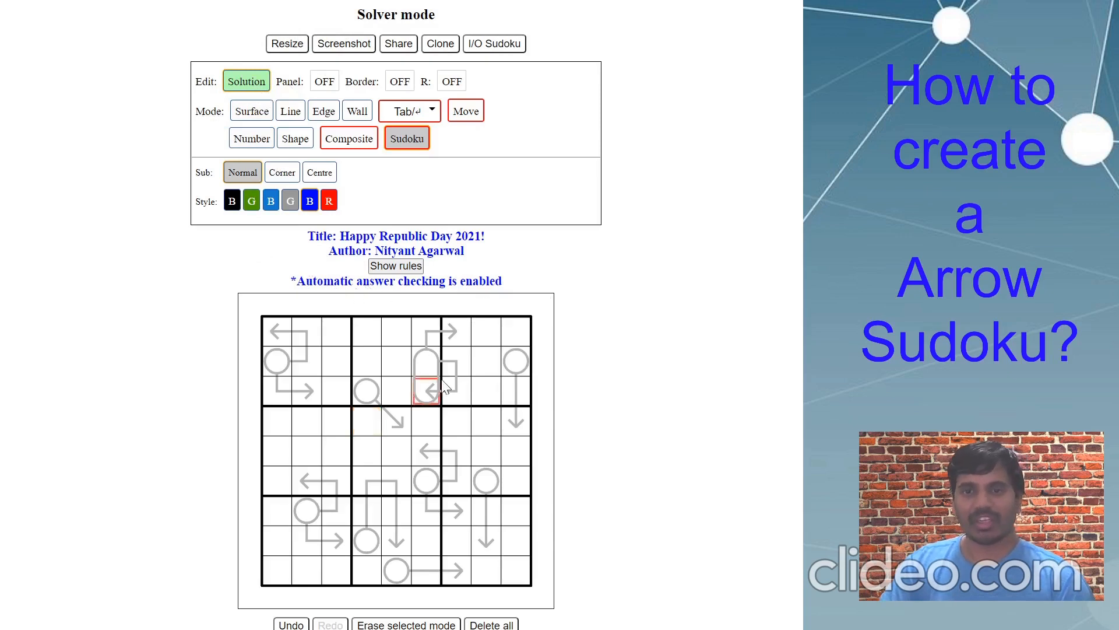
left_click_drag(337, 362, 435, 510)
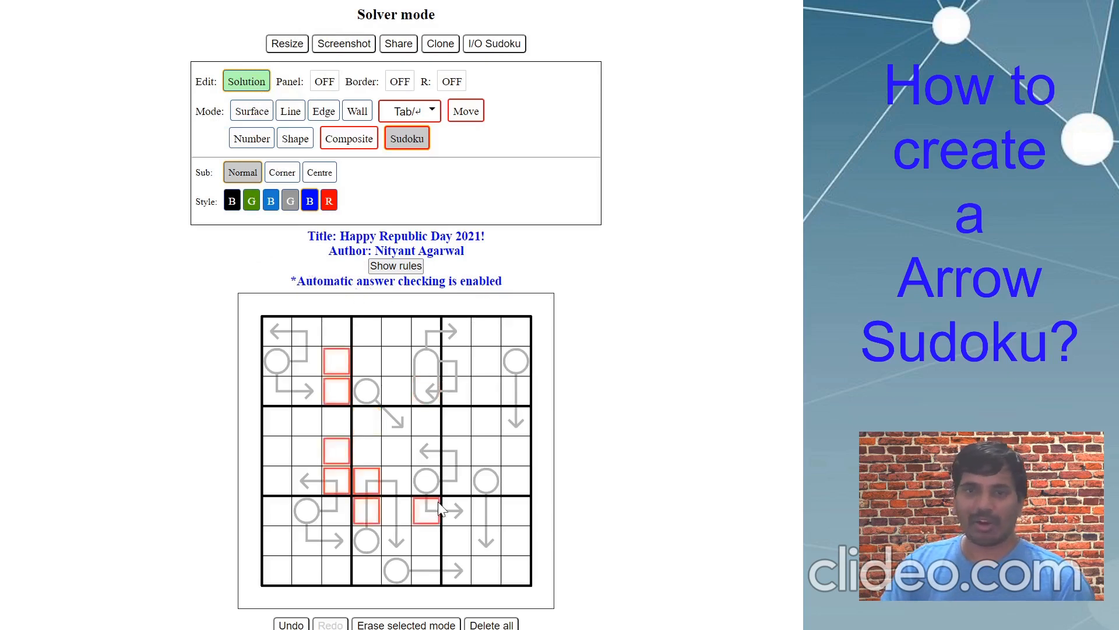
left_click(475, 502)
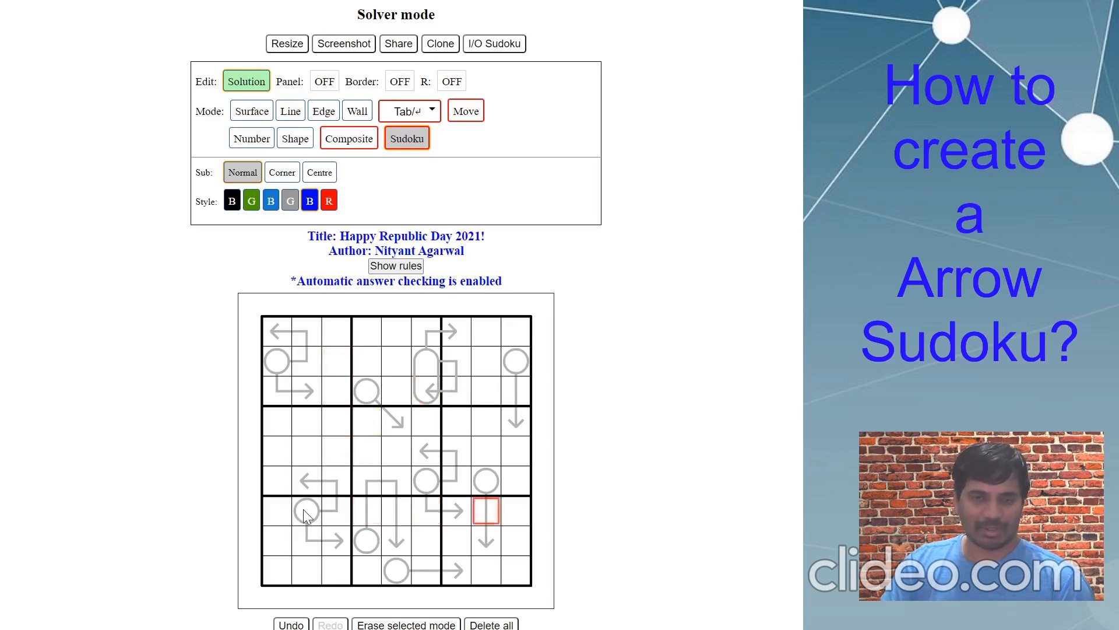
left_click_drag(306, 513, 332, 518)
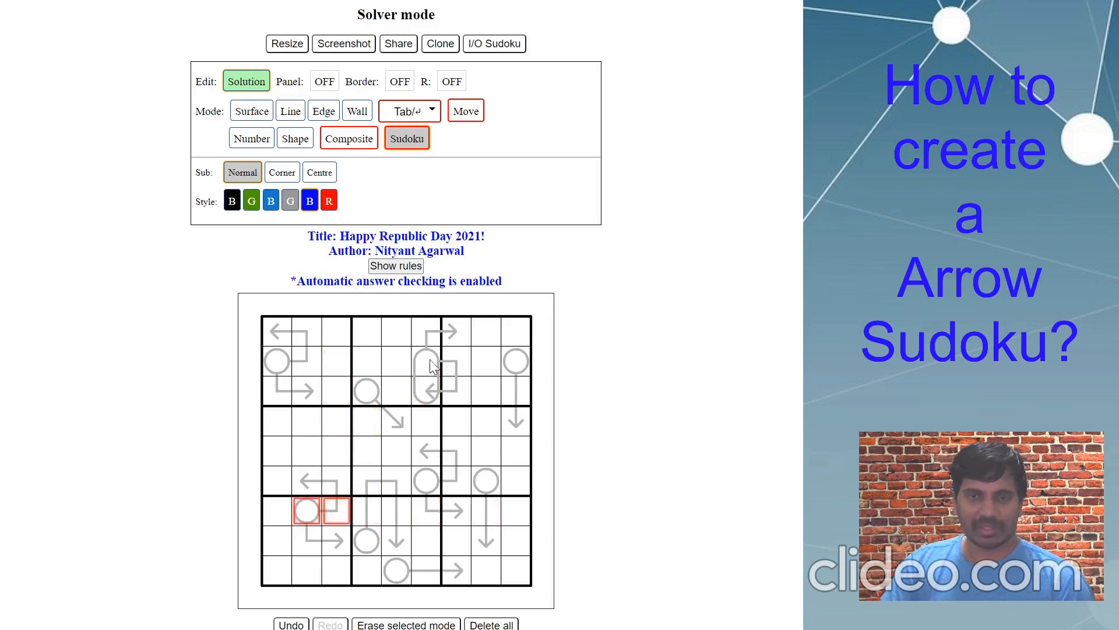
left_click_drag(431, 363, 431, 393)
mouse_move(337, 330)
left_mouse_down()
mouse_move(350, 381)
mouse_move(347, 335)
mouse_move(347, 390)
left_mouse_up()
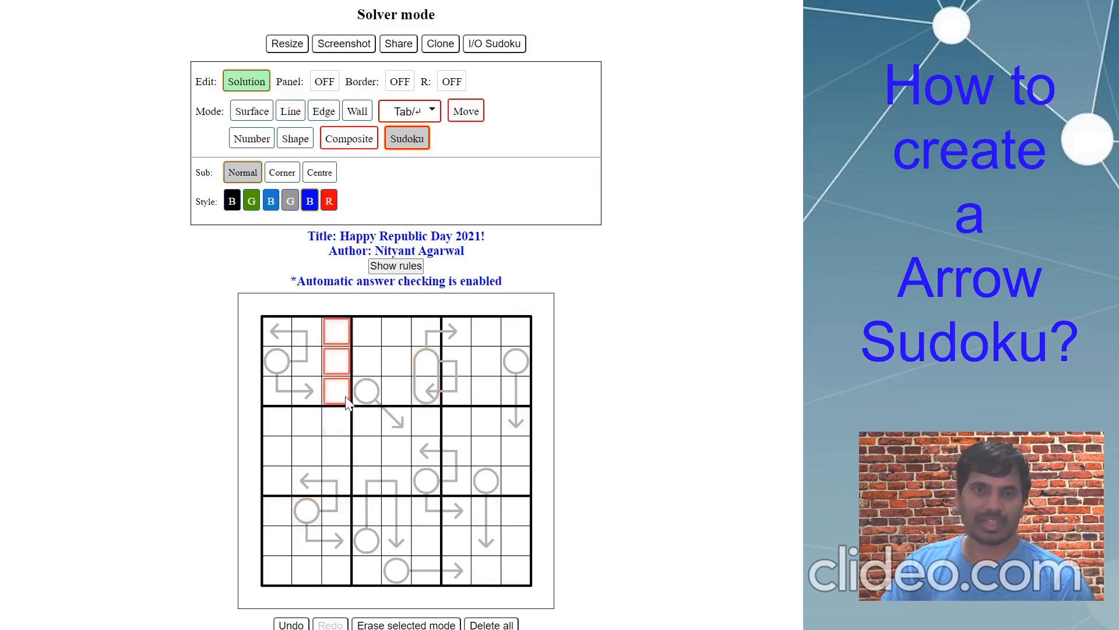
left_click(359, 499)
left_click(364, 458)
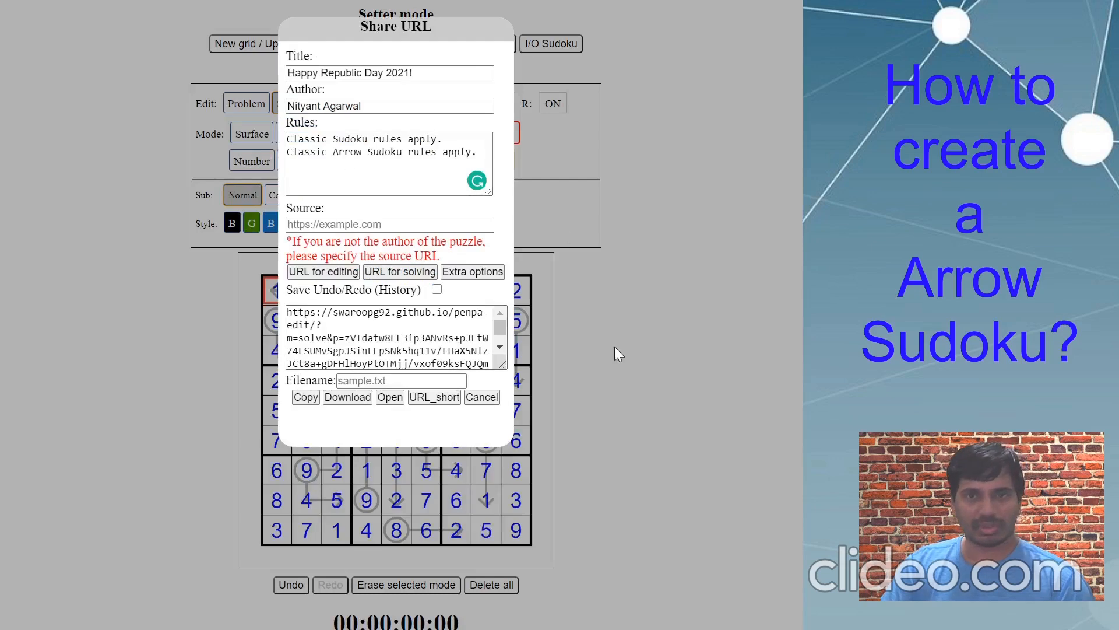
- Close sharing, switch to Special Arrow and back to Sudoku solution entry, then reopen sharing
left_click(655, 309)
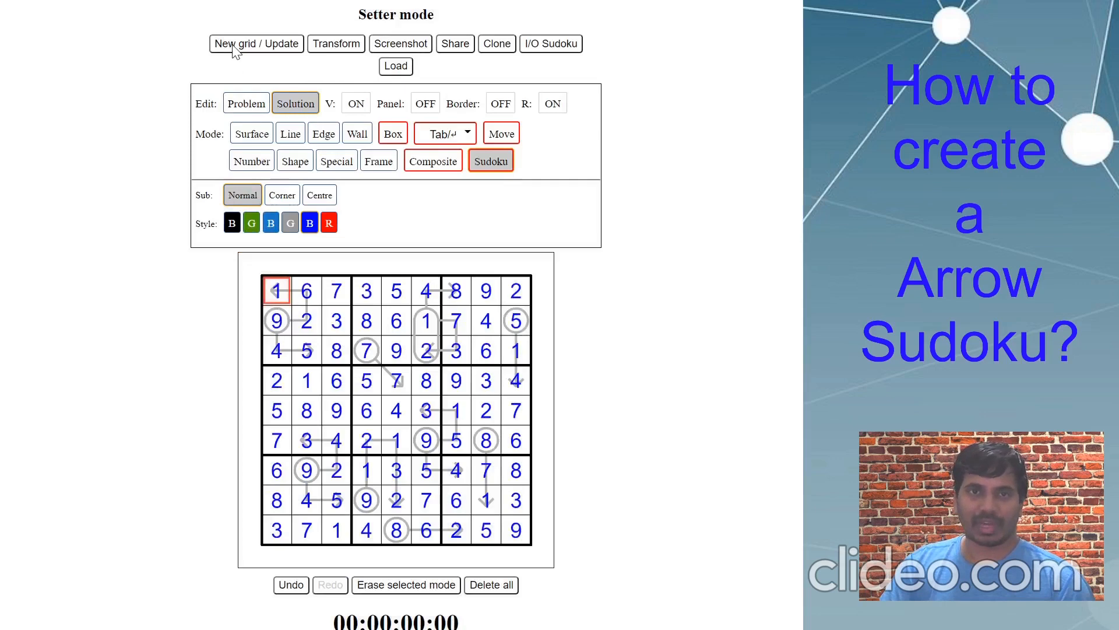
left_click(242, 105)
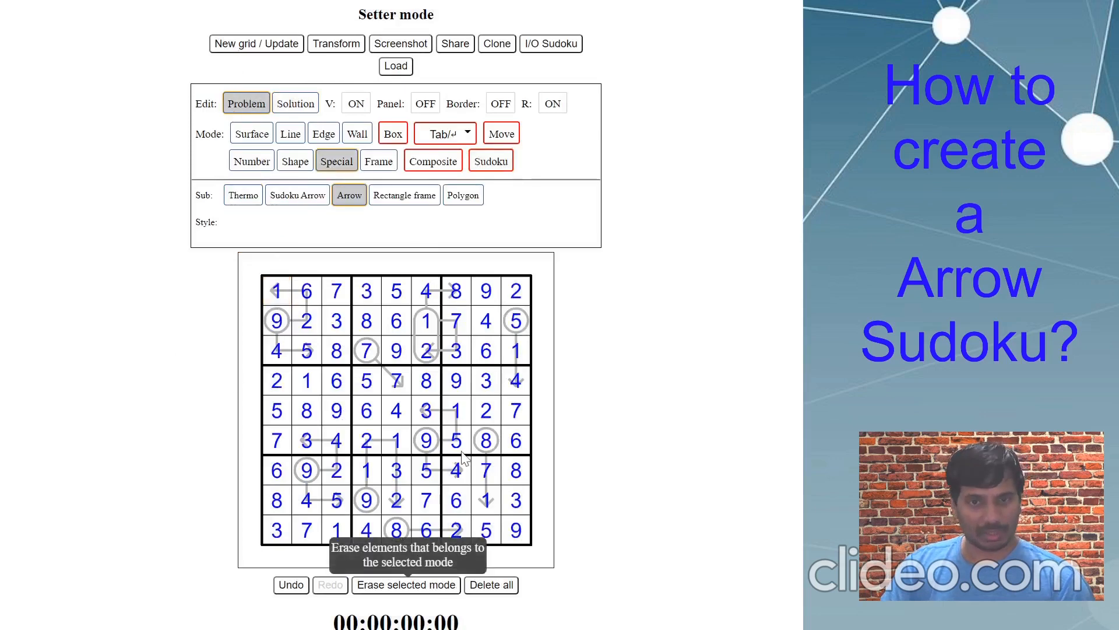
left_click(311, 104)
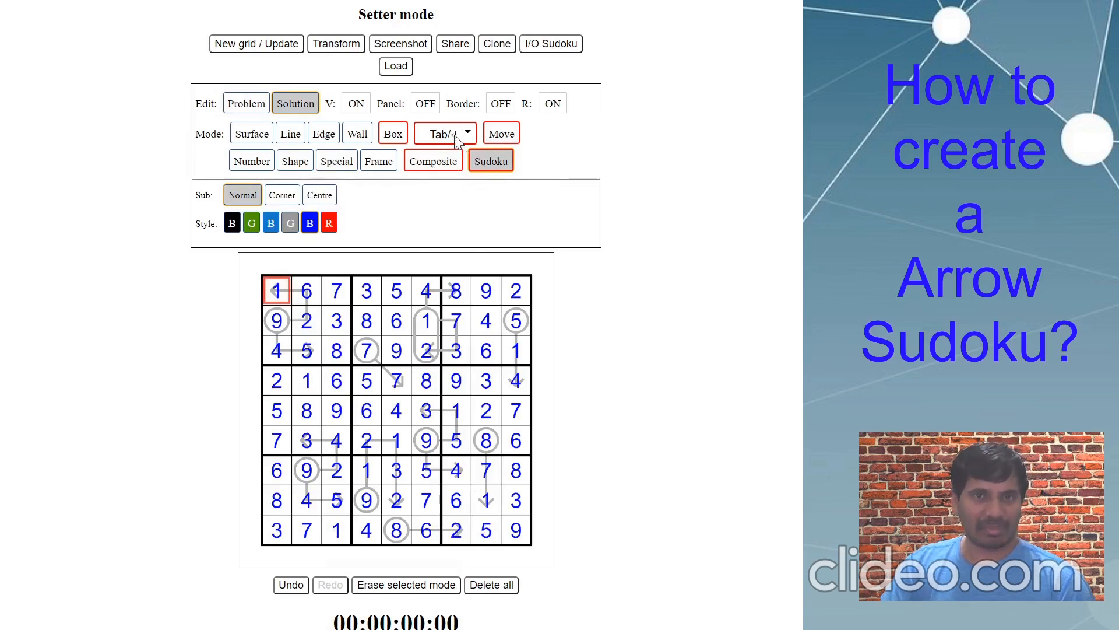
left_click(455, 44)
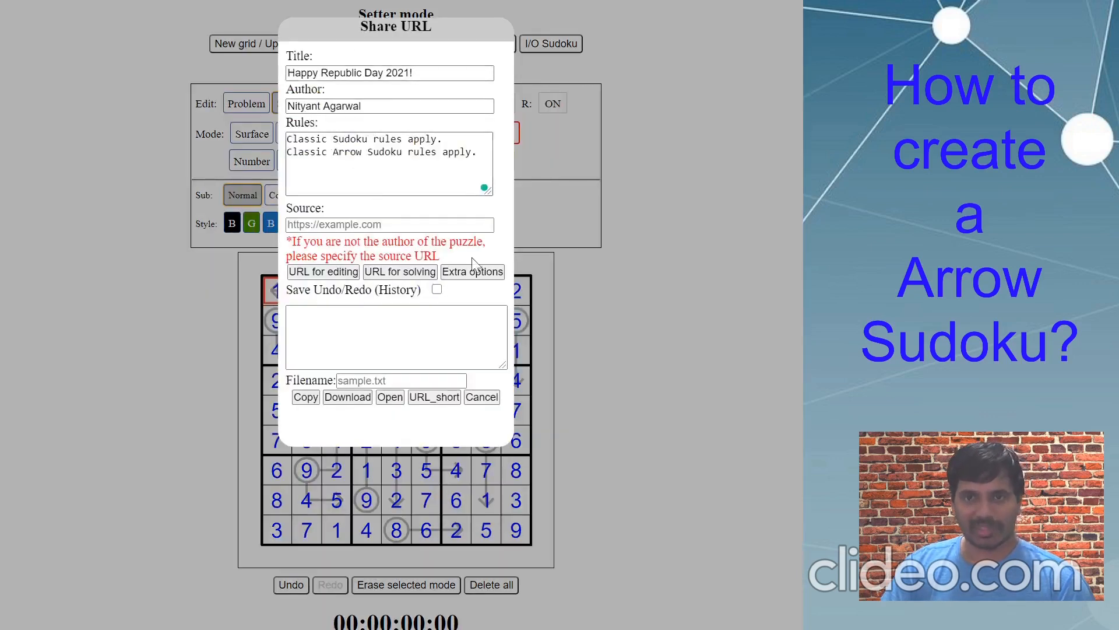
- Review the Number/Sudoku answer-check settings, then close both the options and Share URL dialogs
left_click(483, 273)
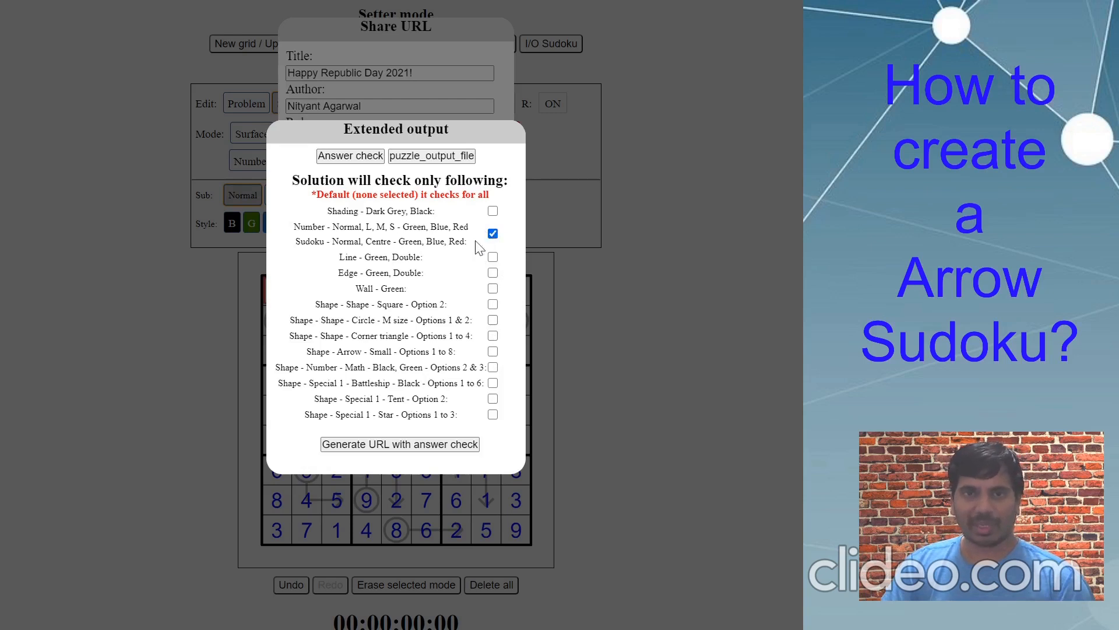
left_click(483, 99)
left_click(670, 251)
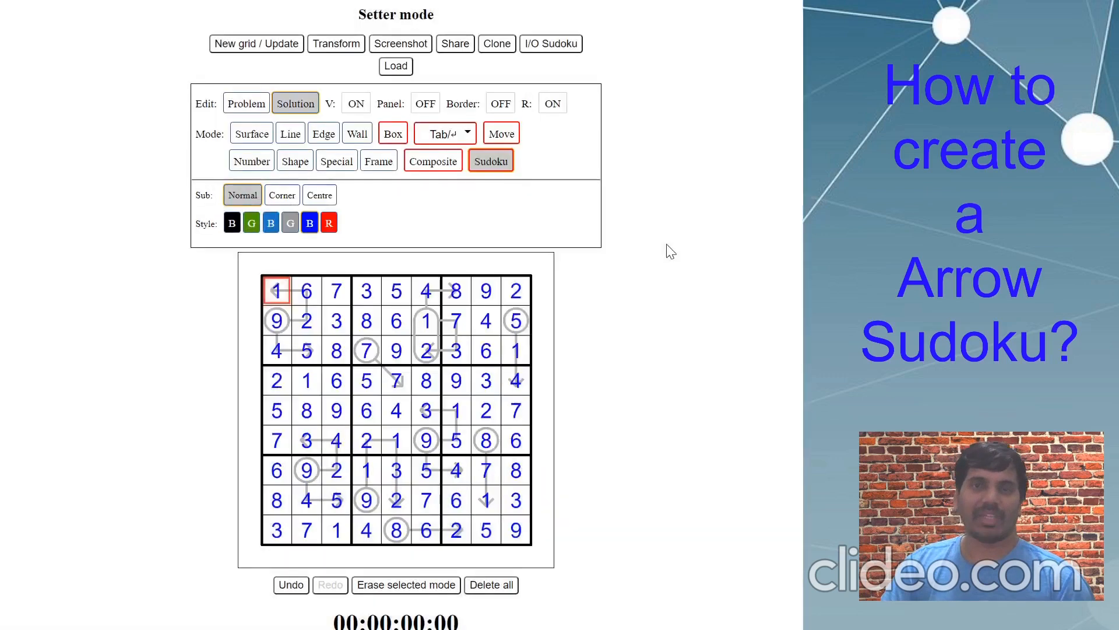